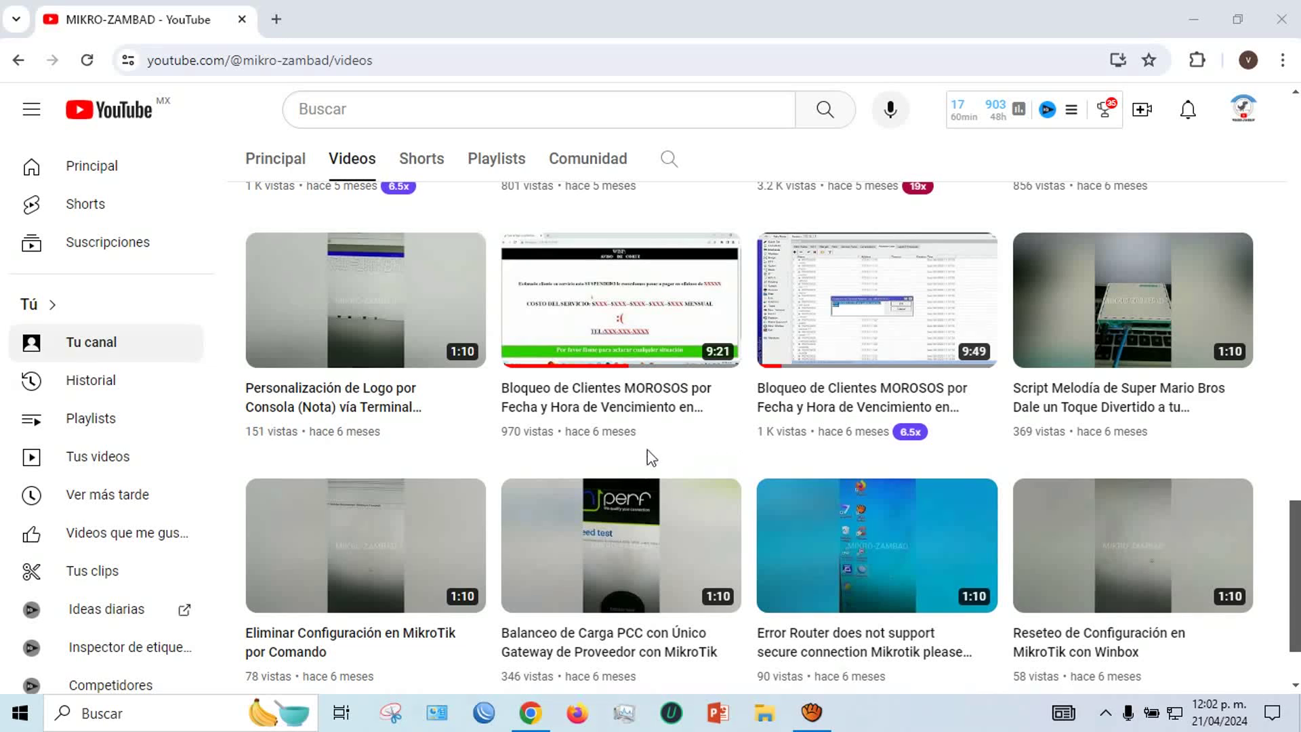
Step: Switch to WinBox, refresh the discovered neighbors and connect to the MikroTik CCR1016-12G router at 172.16.1.1
click(484, 713)
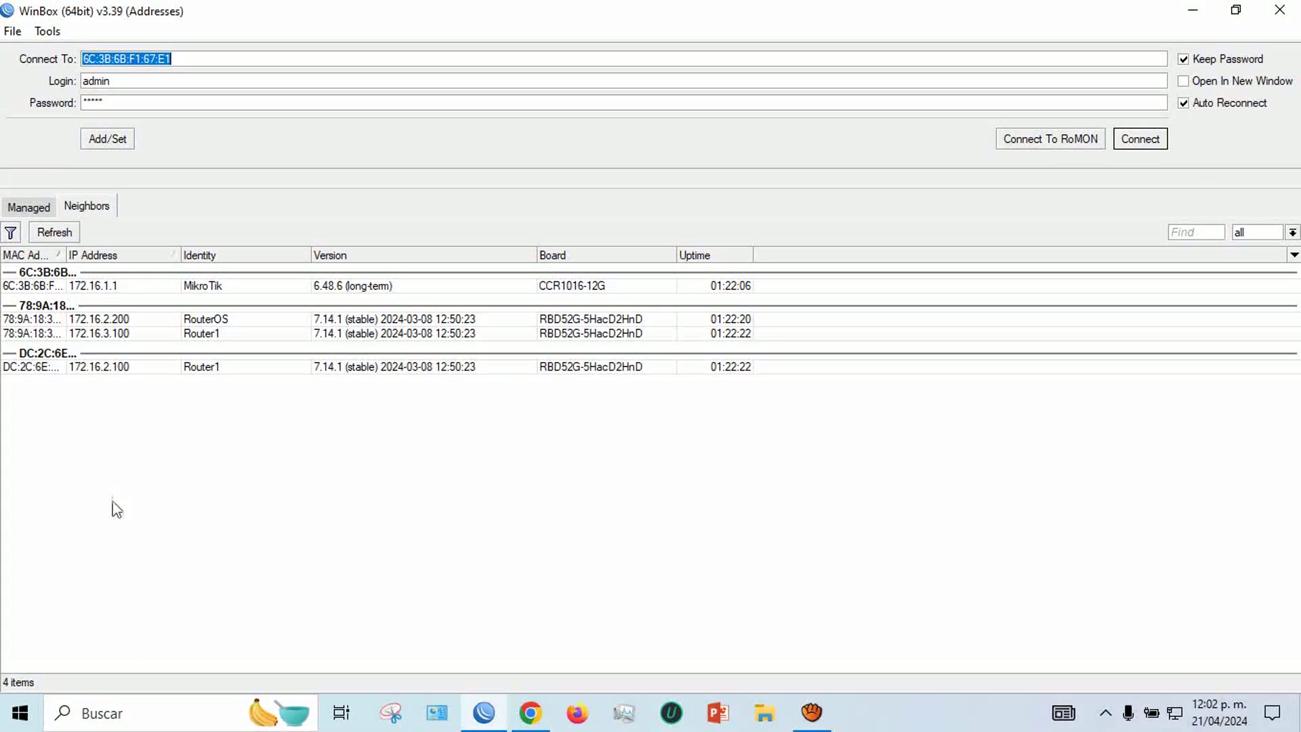
click(61, 239)
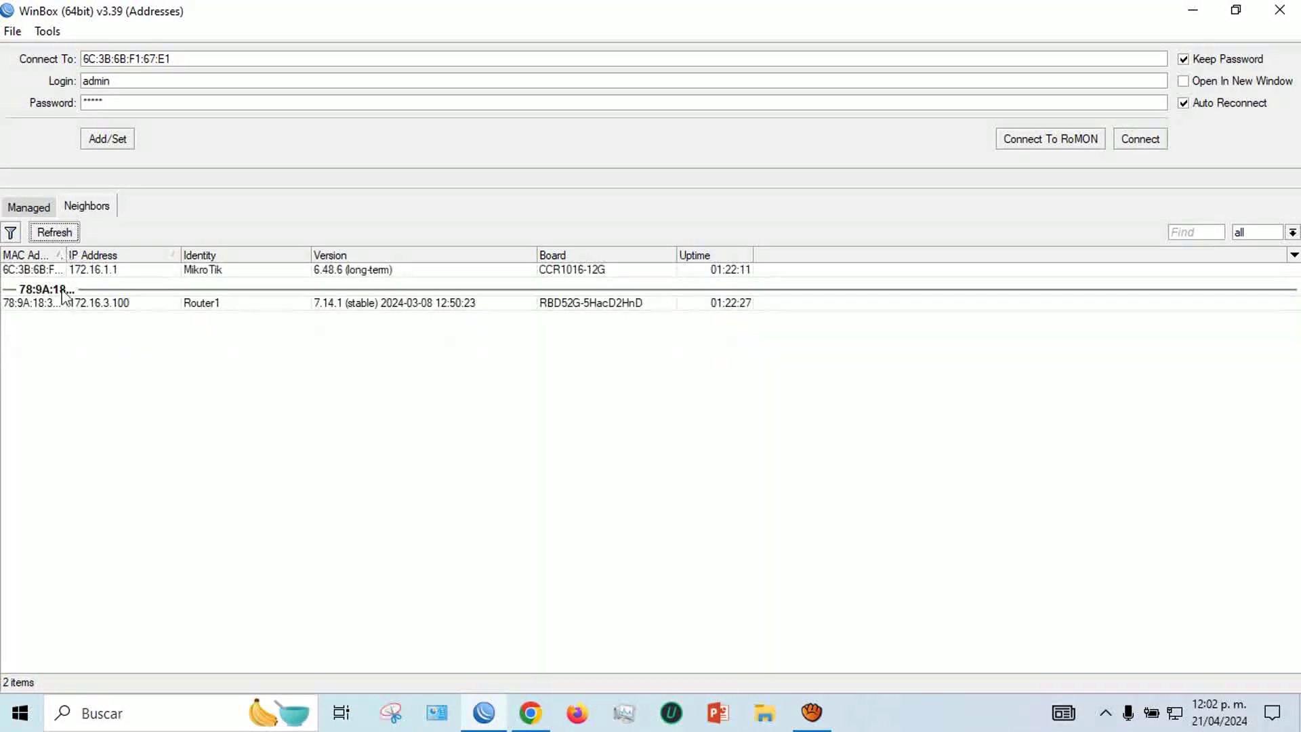
click(46, 320)
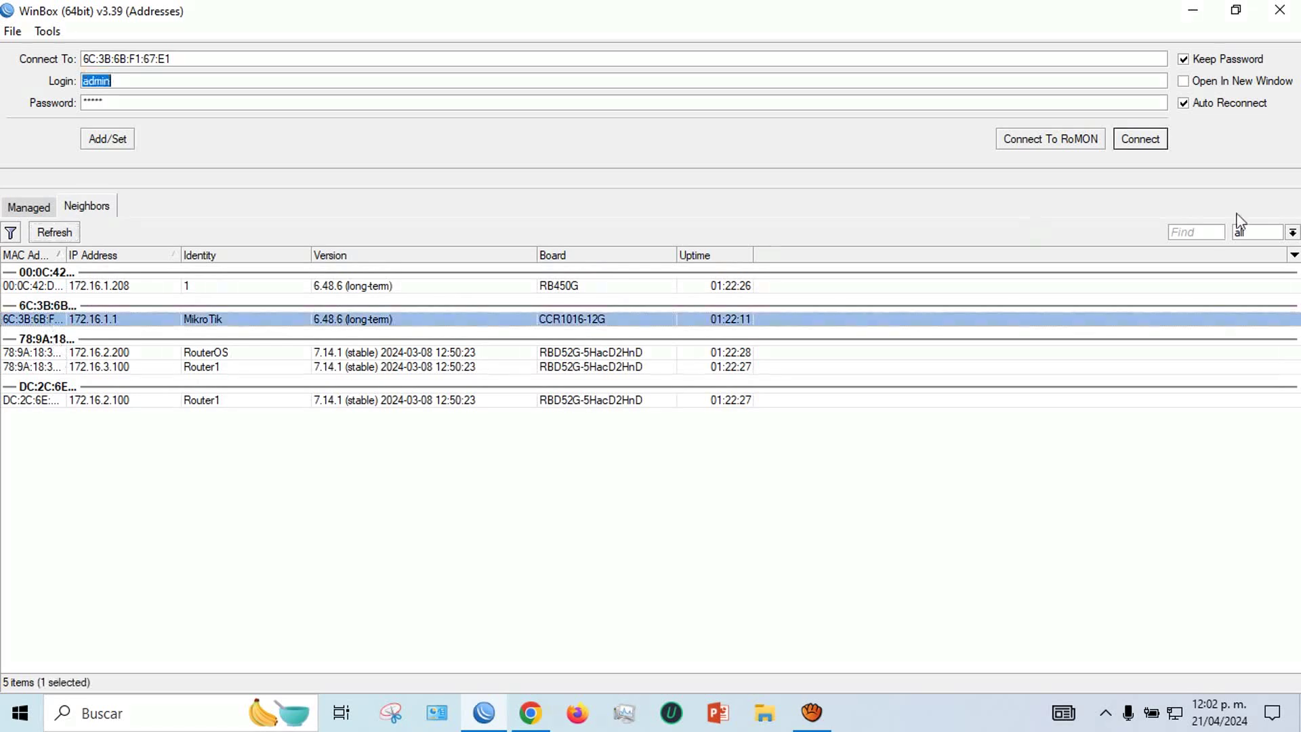
click(1140, 138)
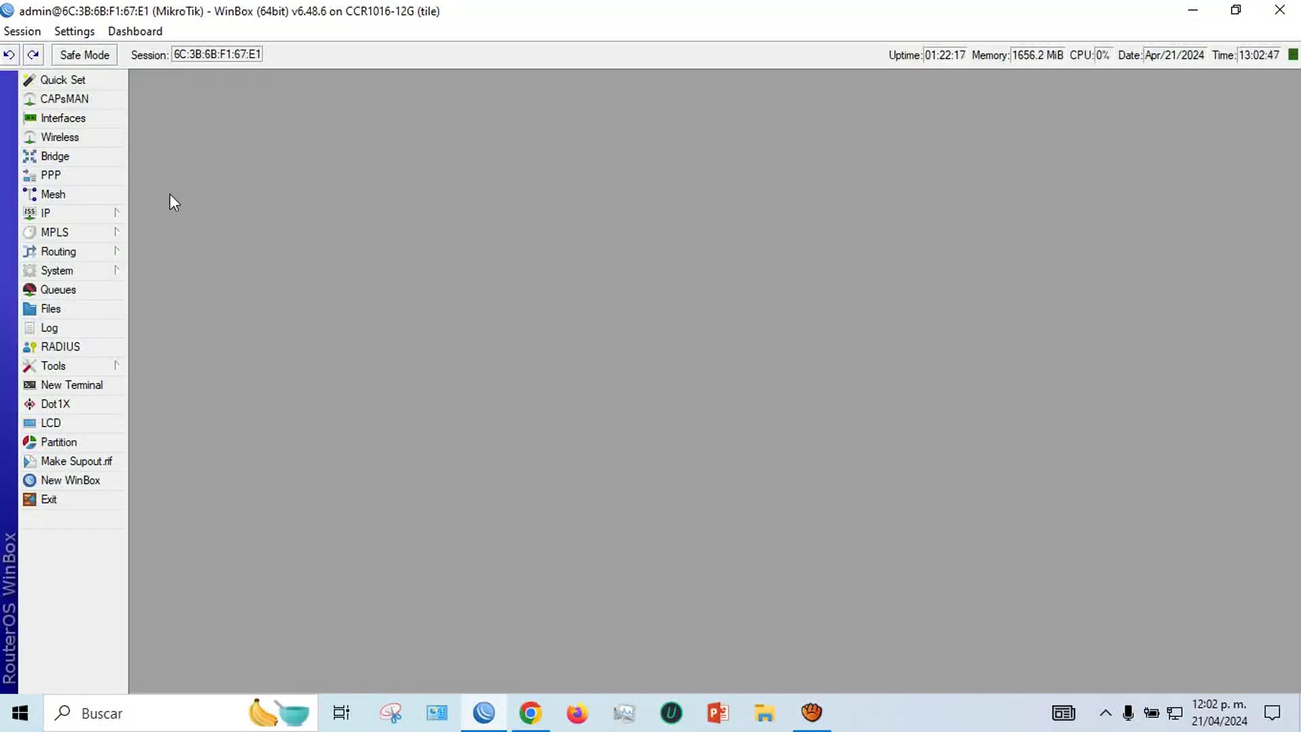
Step: Open the system Scheduler and look over the MONITOR-MIKRO-ZAMBAD-CORTE and MONITOR-MIKRO-ZAMBAD-Activos entries, leaving the Activos entry selected
click(105, 270)
click(168, 587)
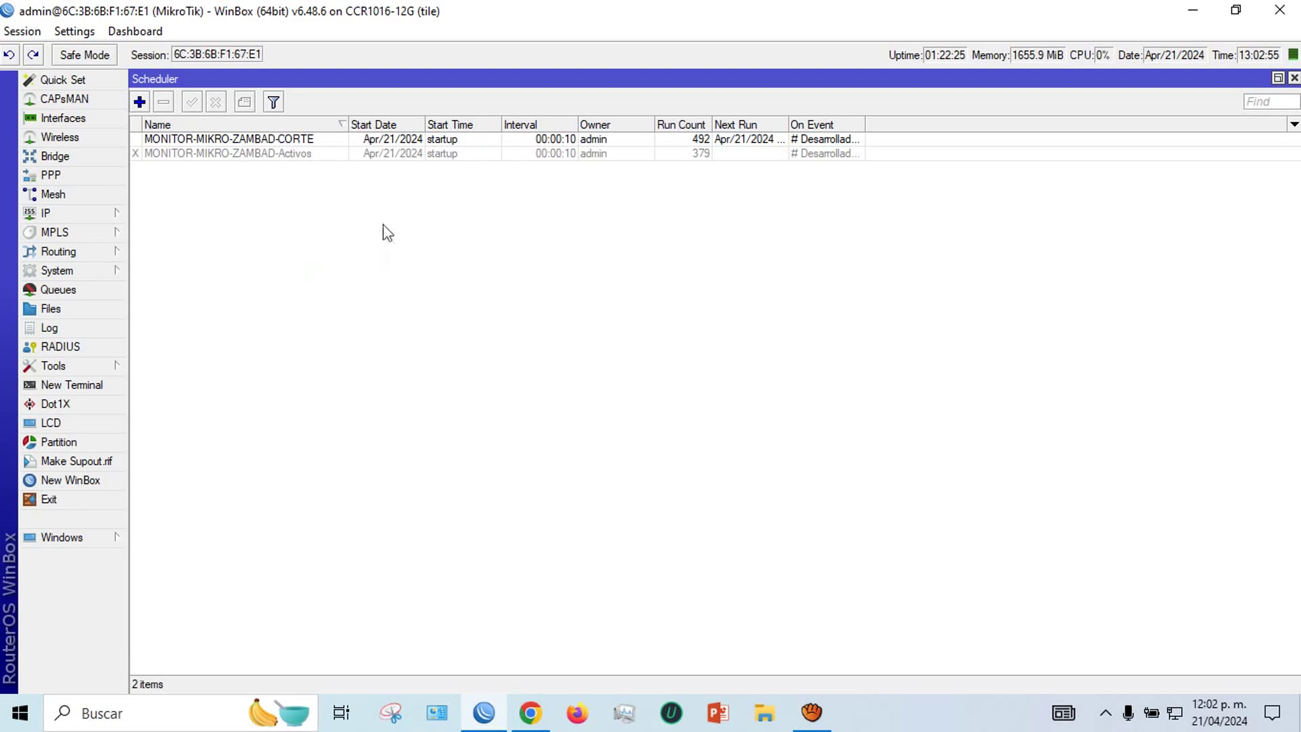
click(293, 139)
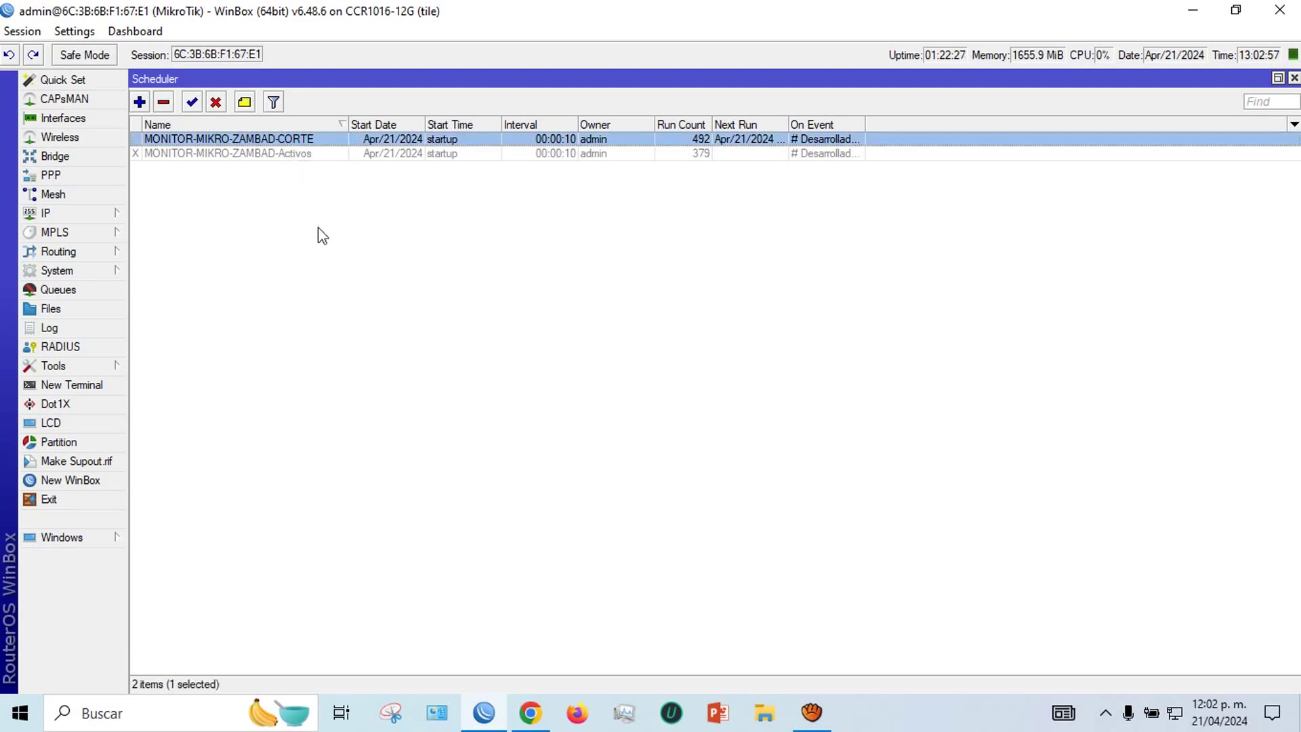
click(286, 155)
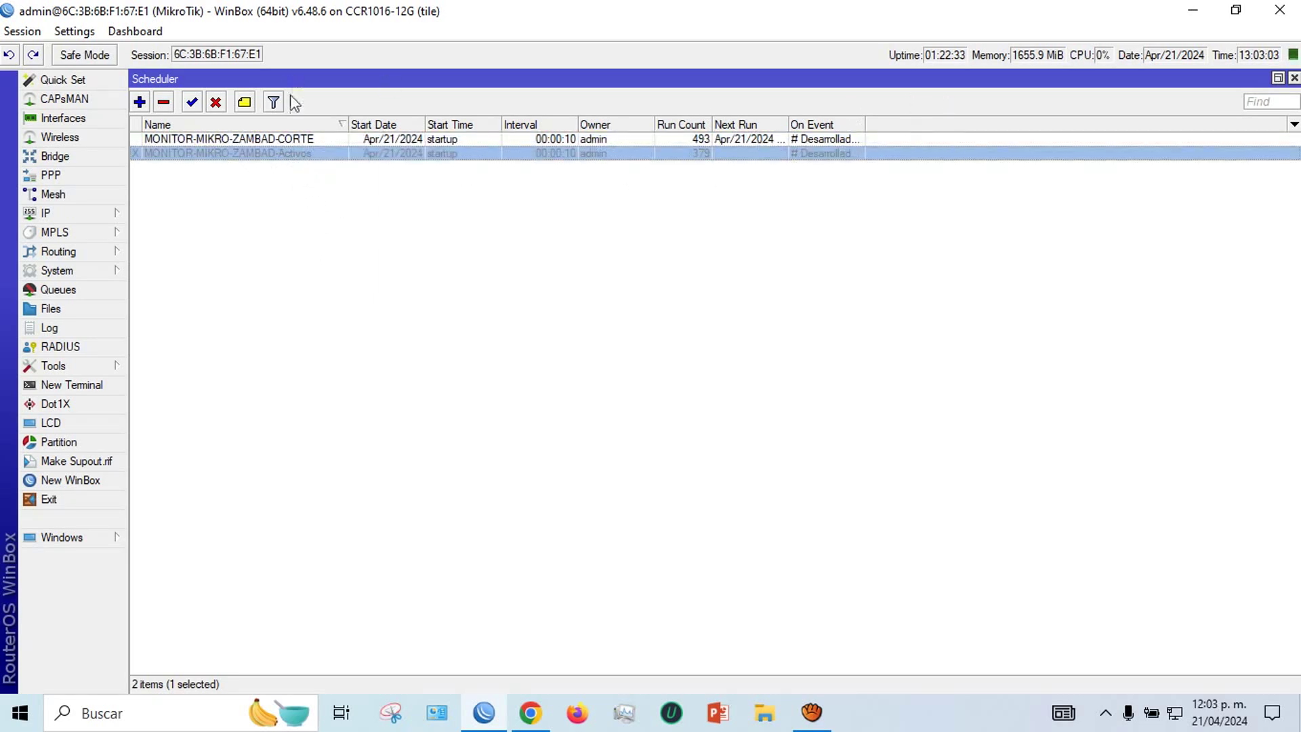
Step: Open the firewall address lists, search the MOROSOS list for "cpu" and select the matching entry
click(61, 216)
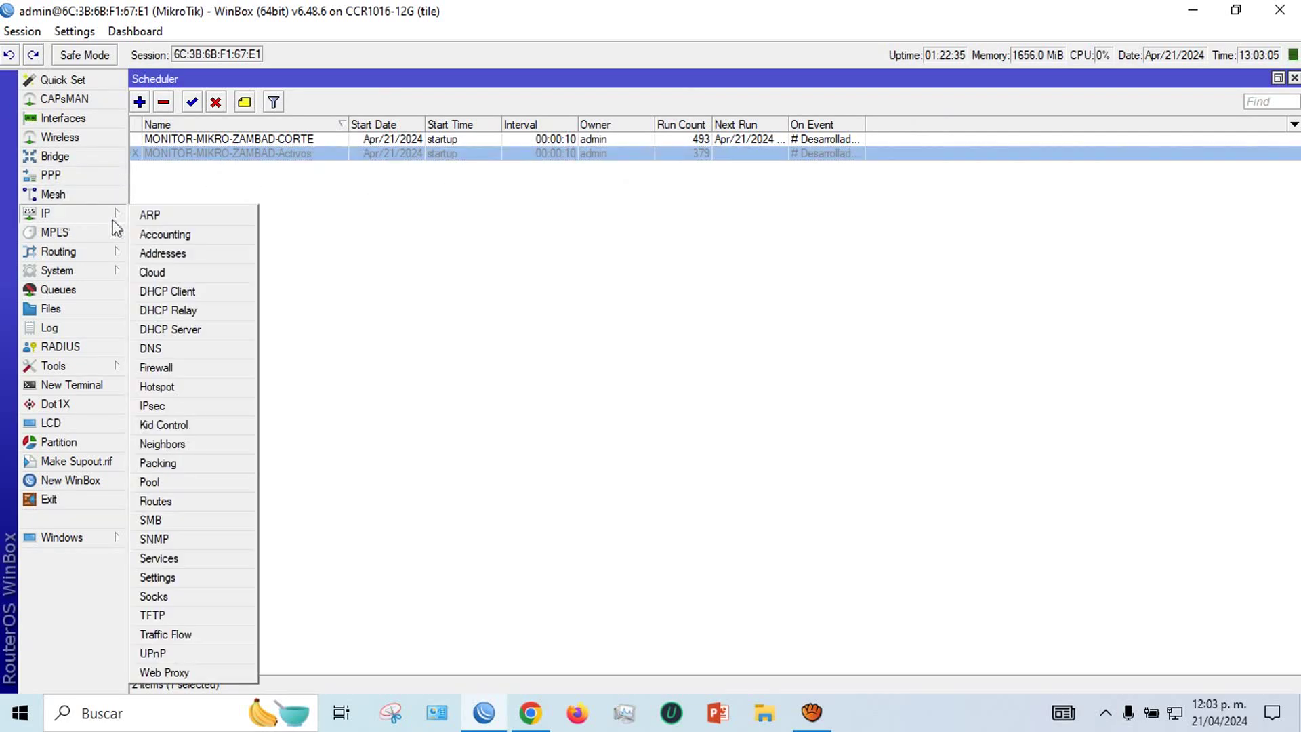
click(185, 367)
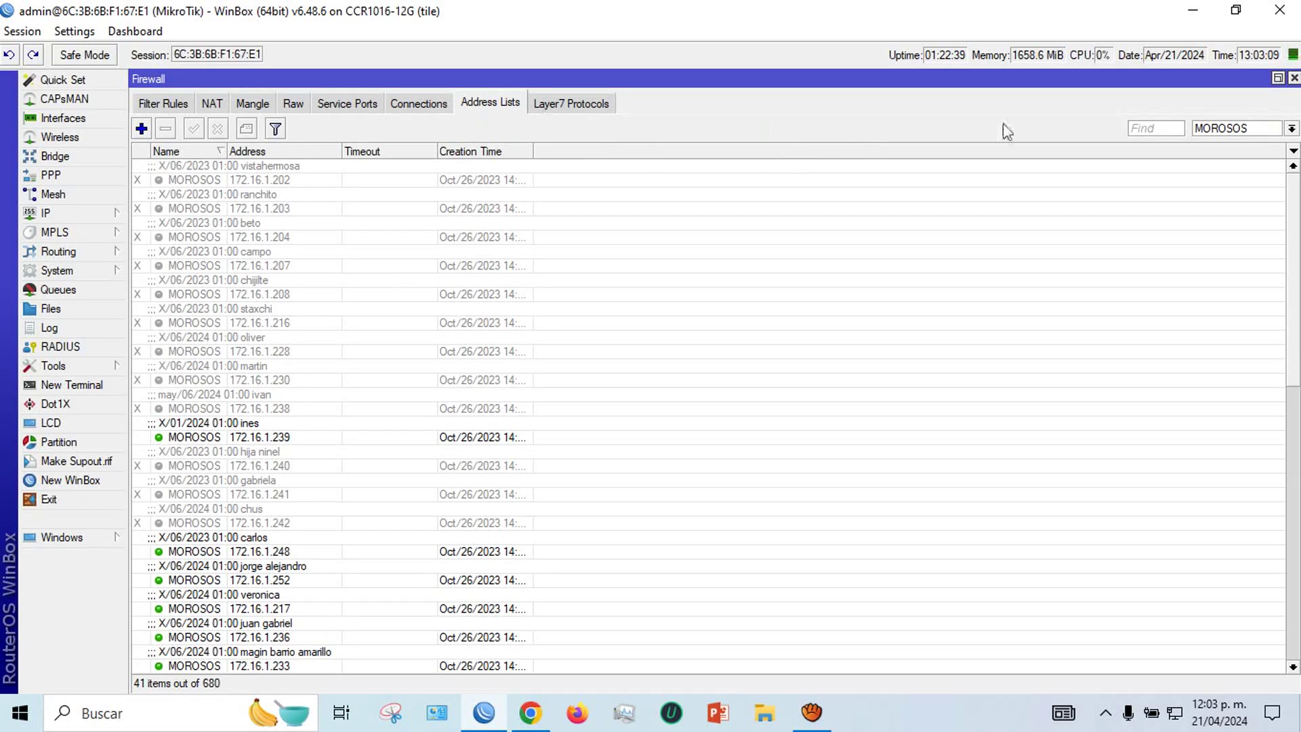
click(1132, 128)
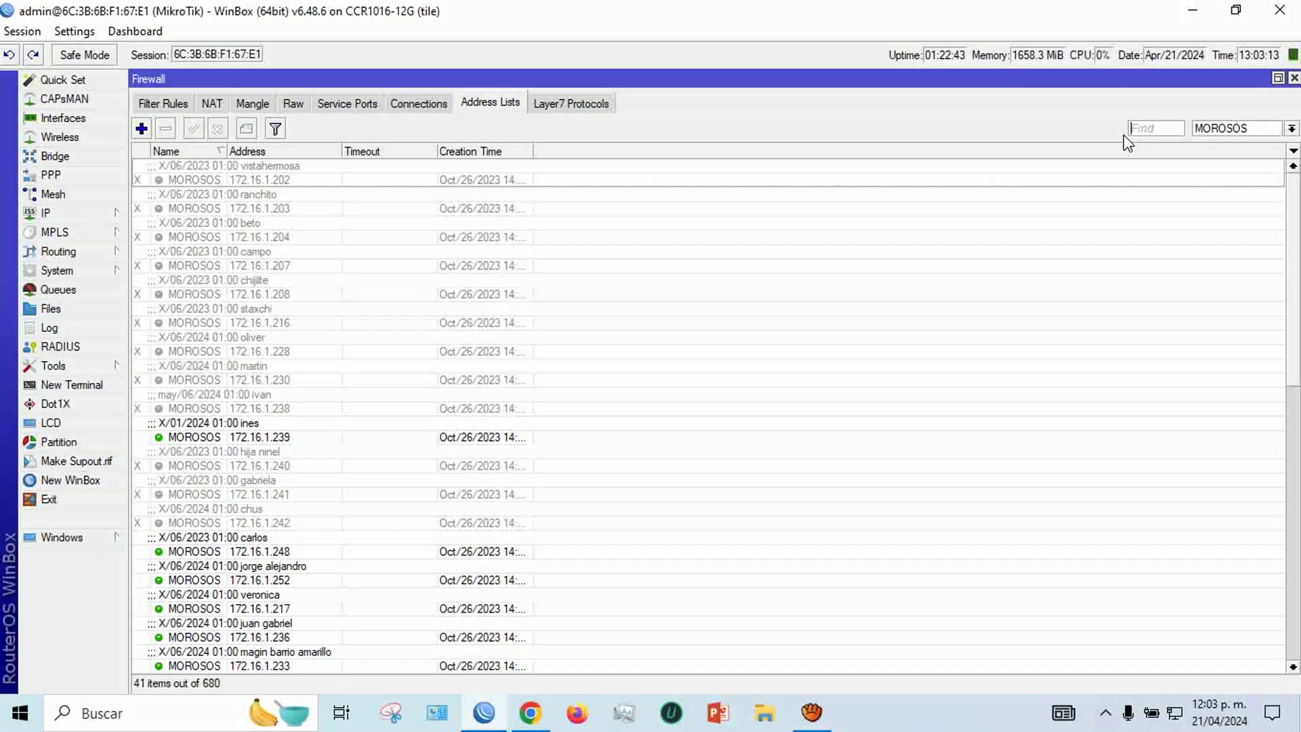
text(cpu)
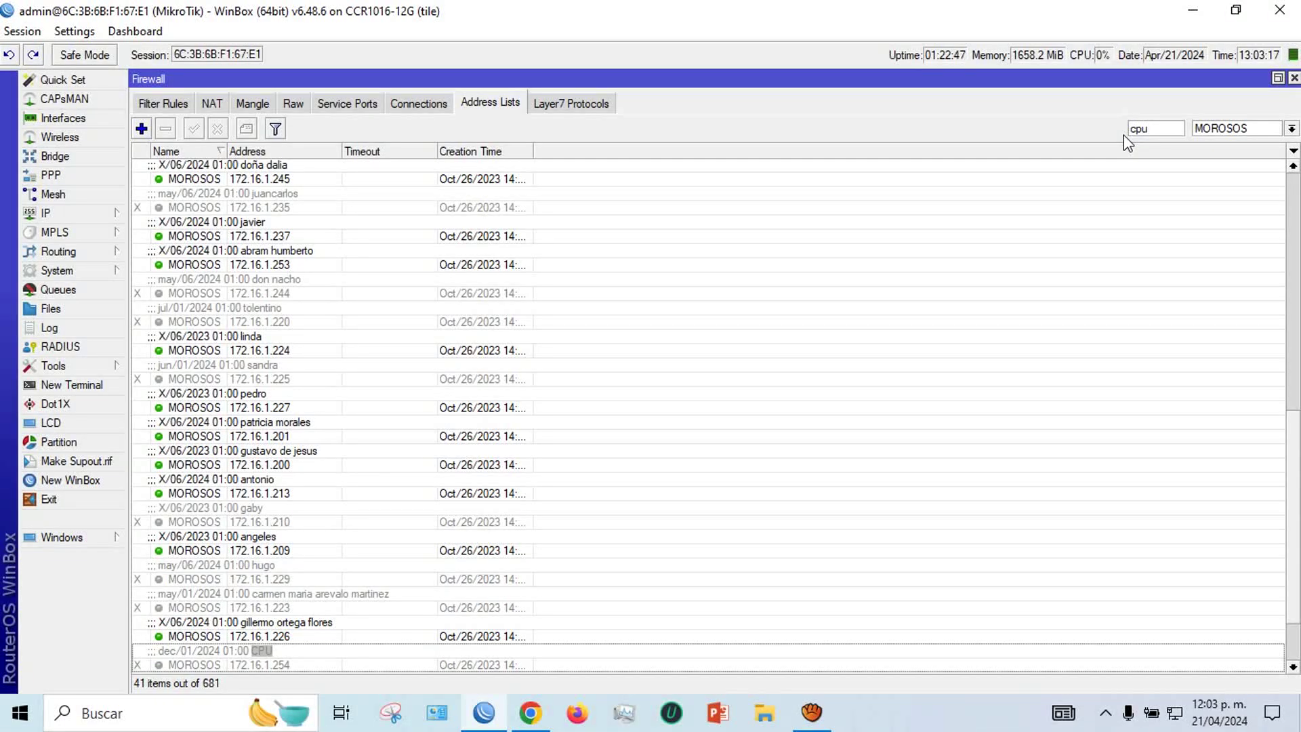
click(274, 659)
scroll(273, 661, down, 2)
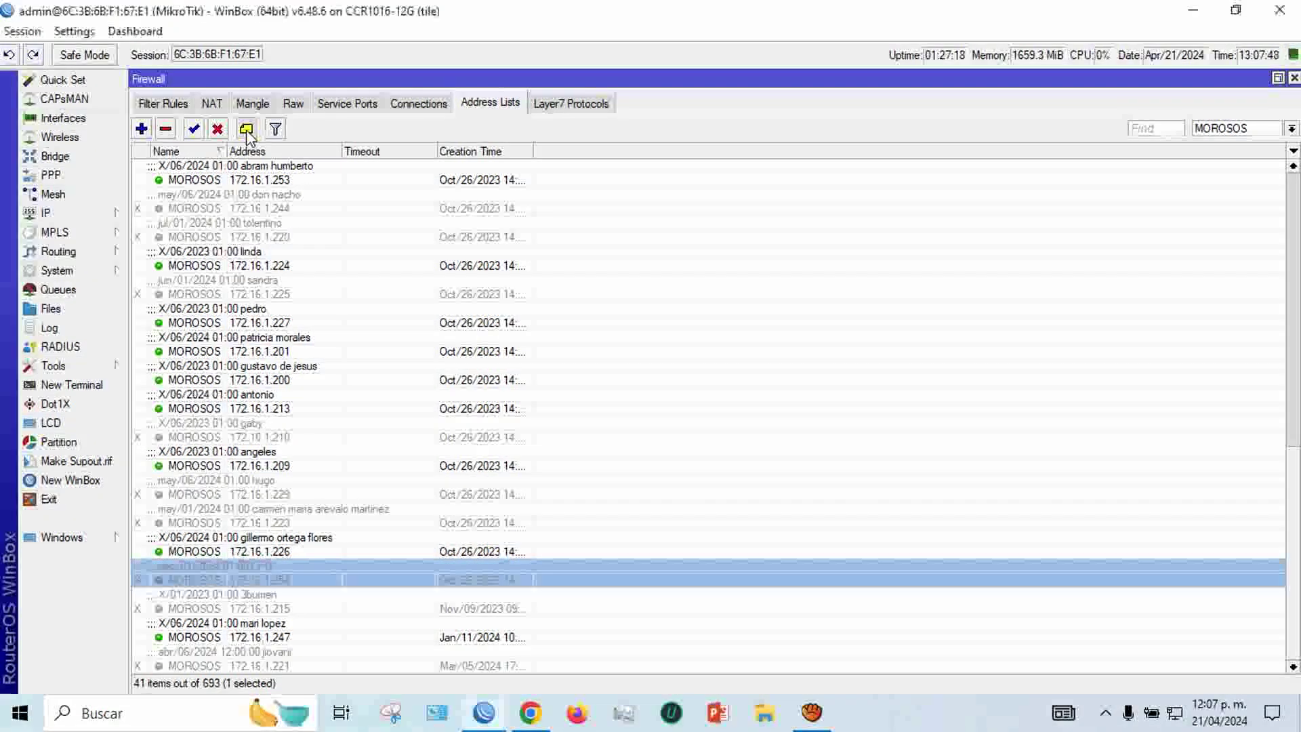
Step: Set the CPU entry's comment to "feb/01/2024 01:00 CPU"
click(246, 128)
click(651, 402)
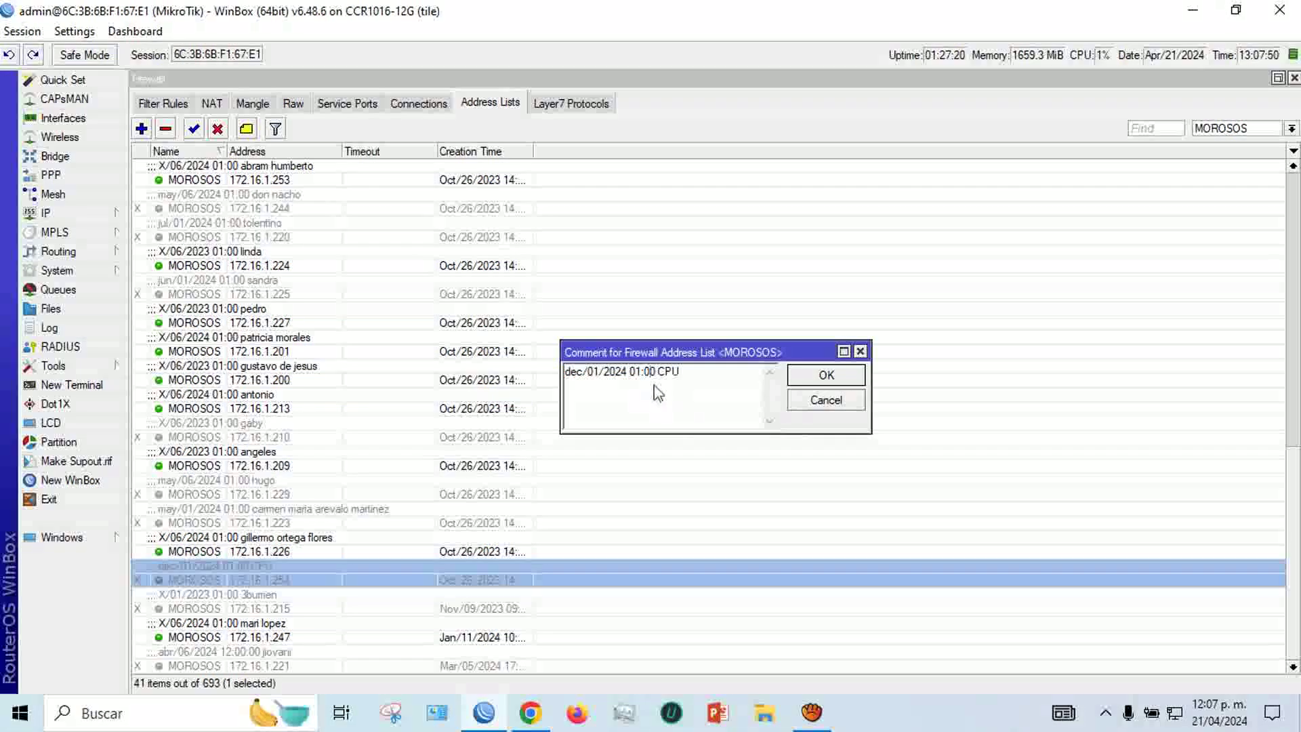
click(656, 376)
drag(657, 377, 555, 380)
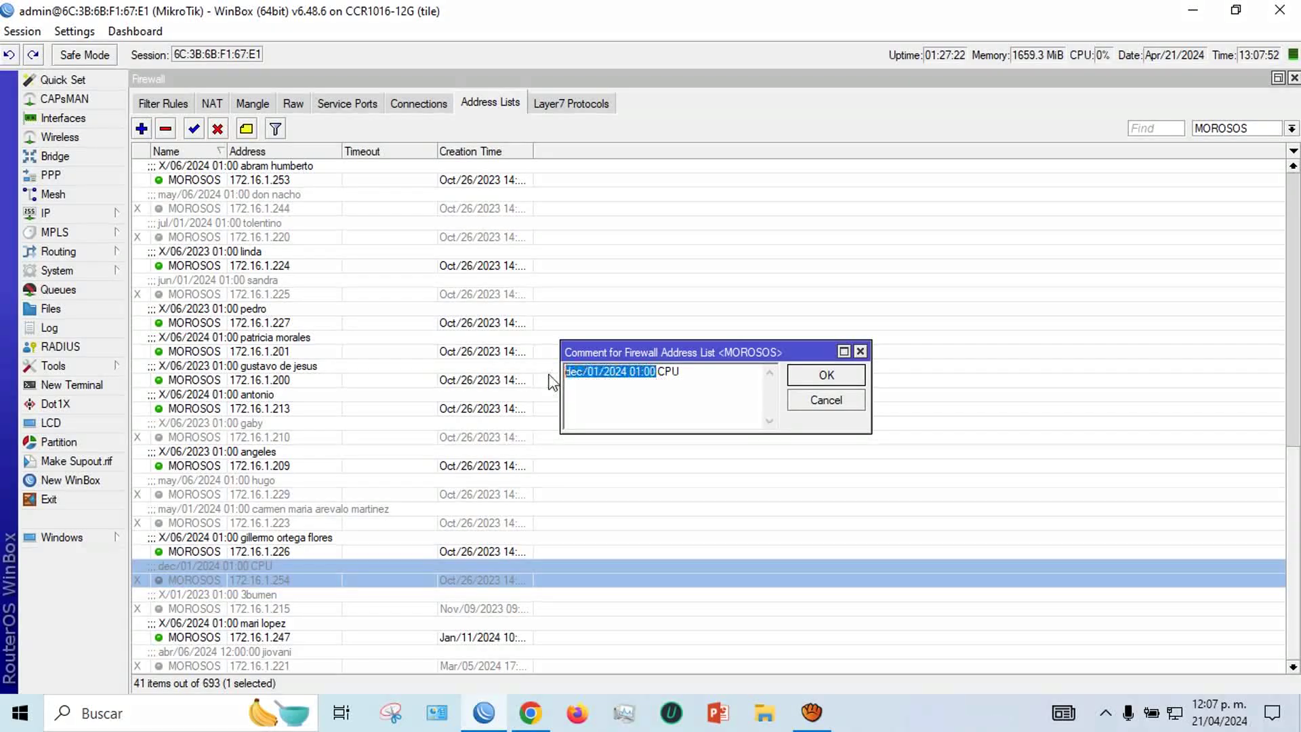
click(638, 411)
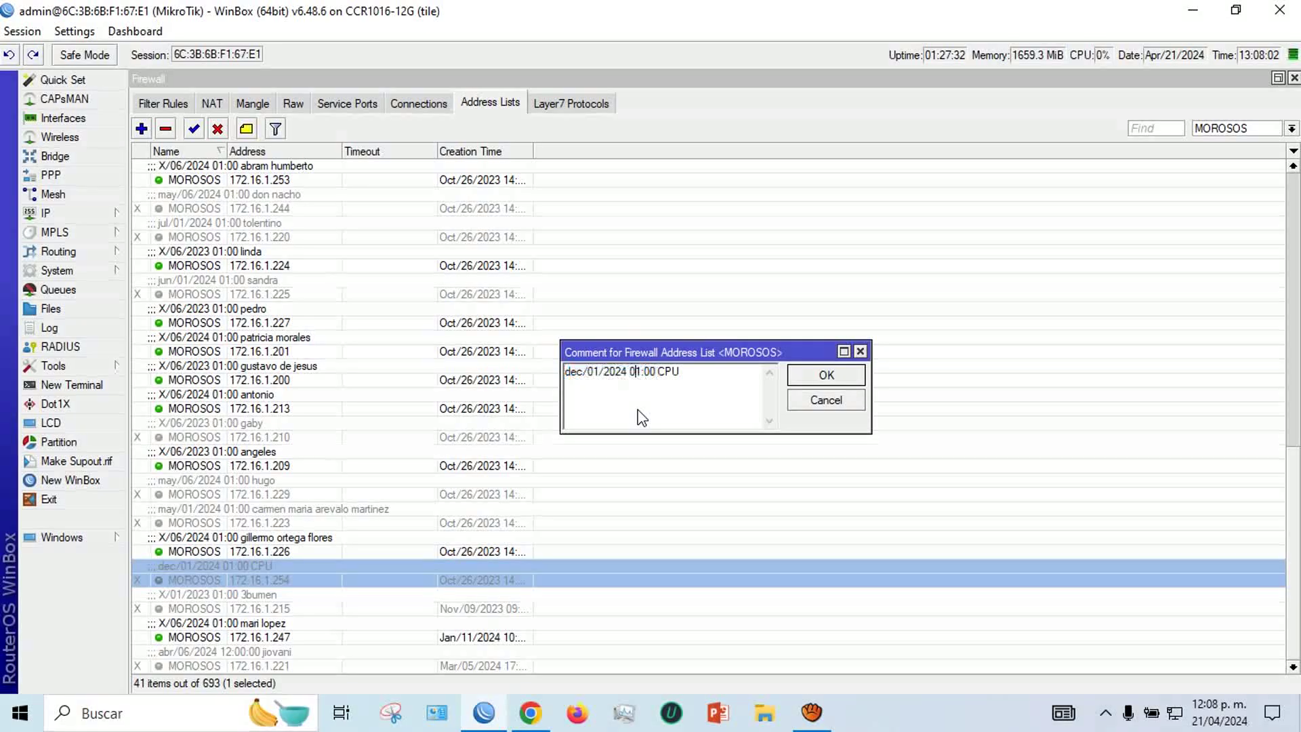
double_click(573, 371)
click(613, 421)
drag(586, 372, 571, 377)
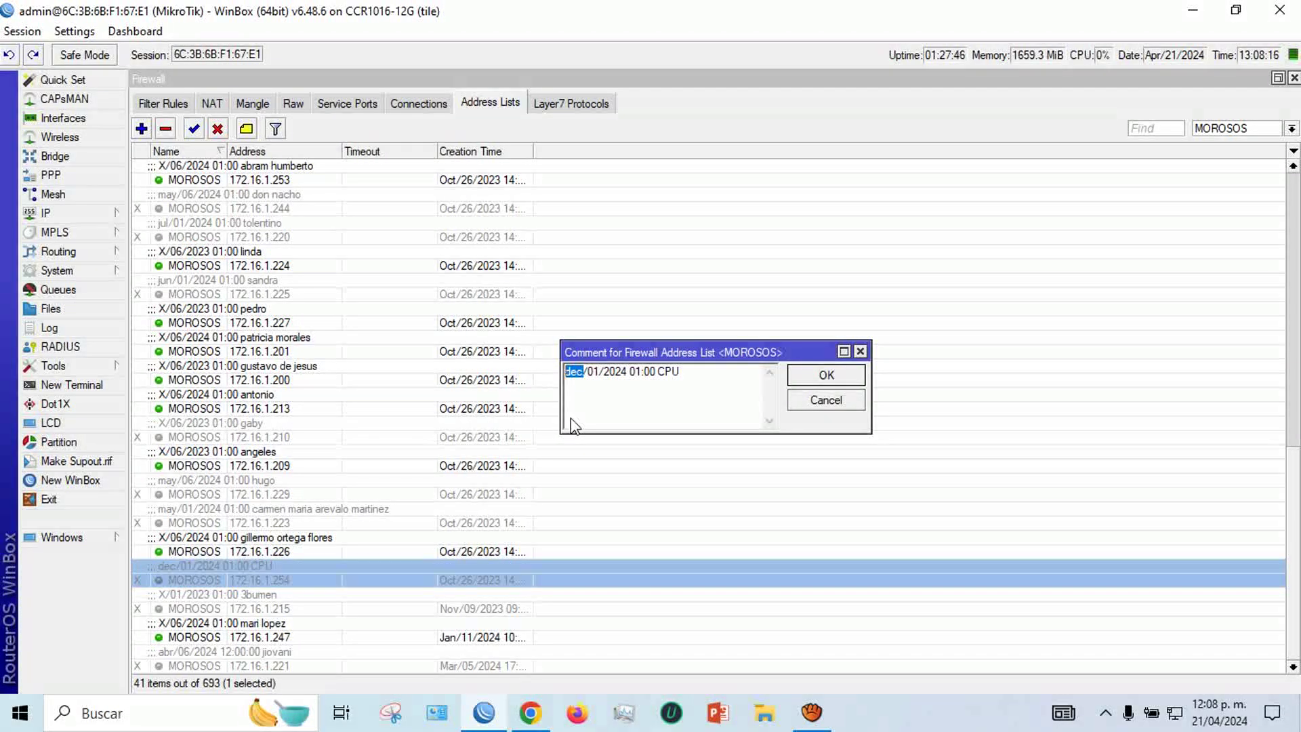
text(fe)
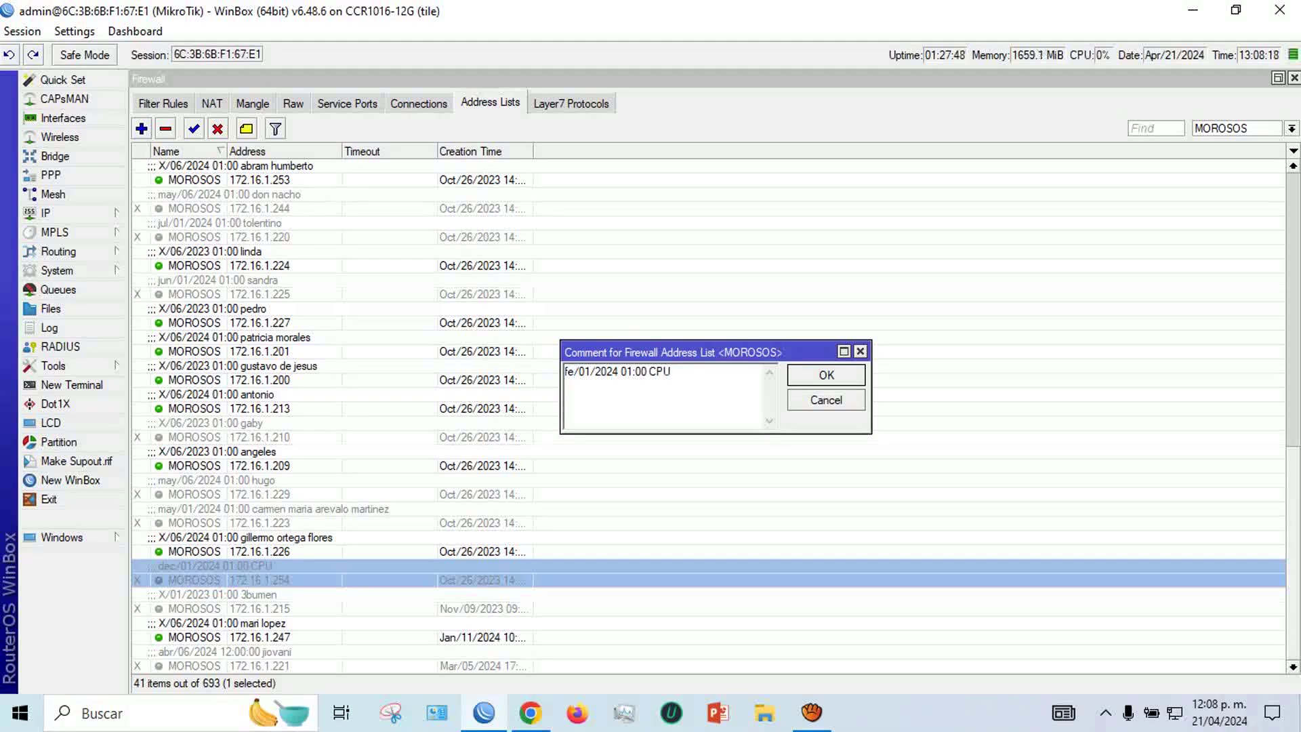
text(b)
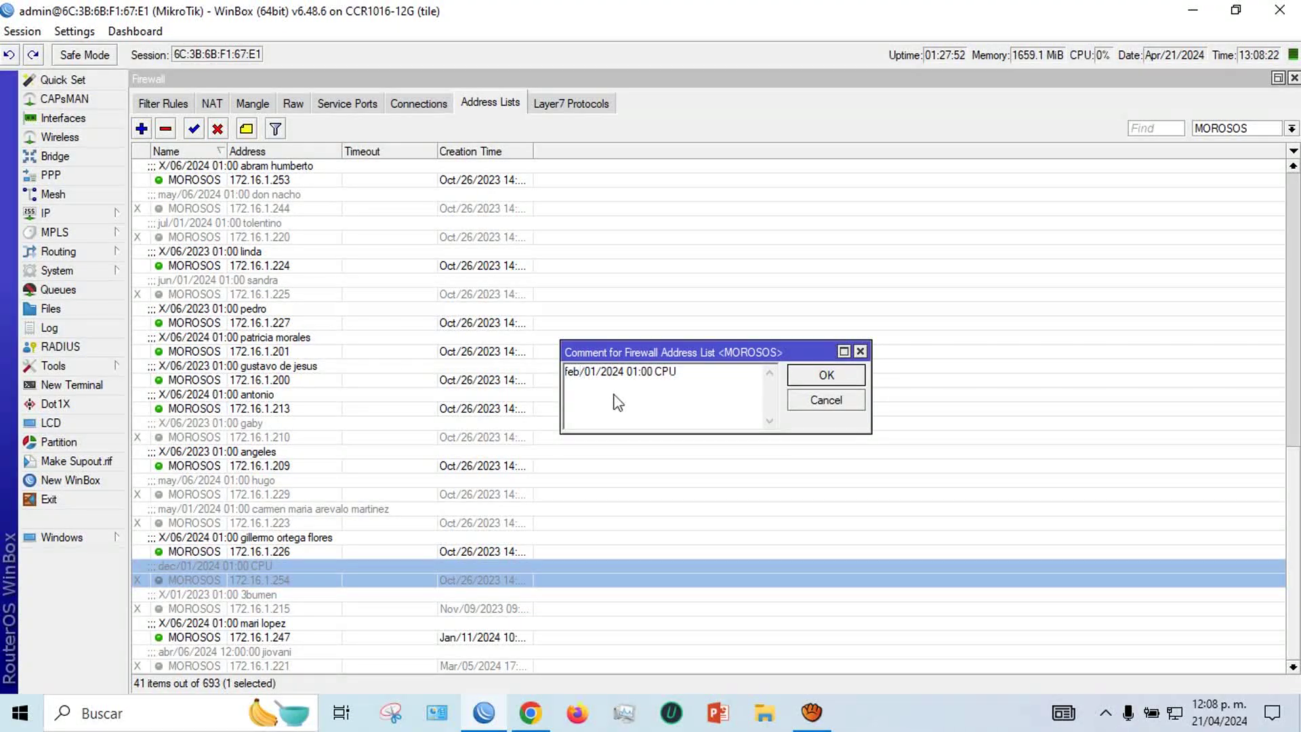
click(827, 379)
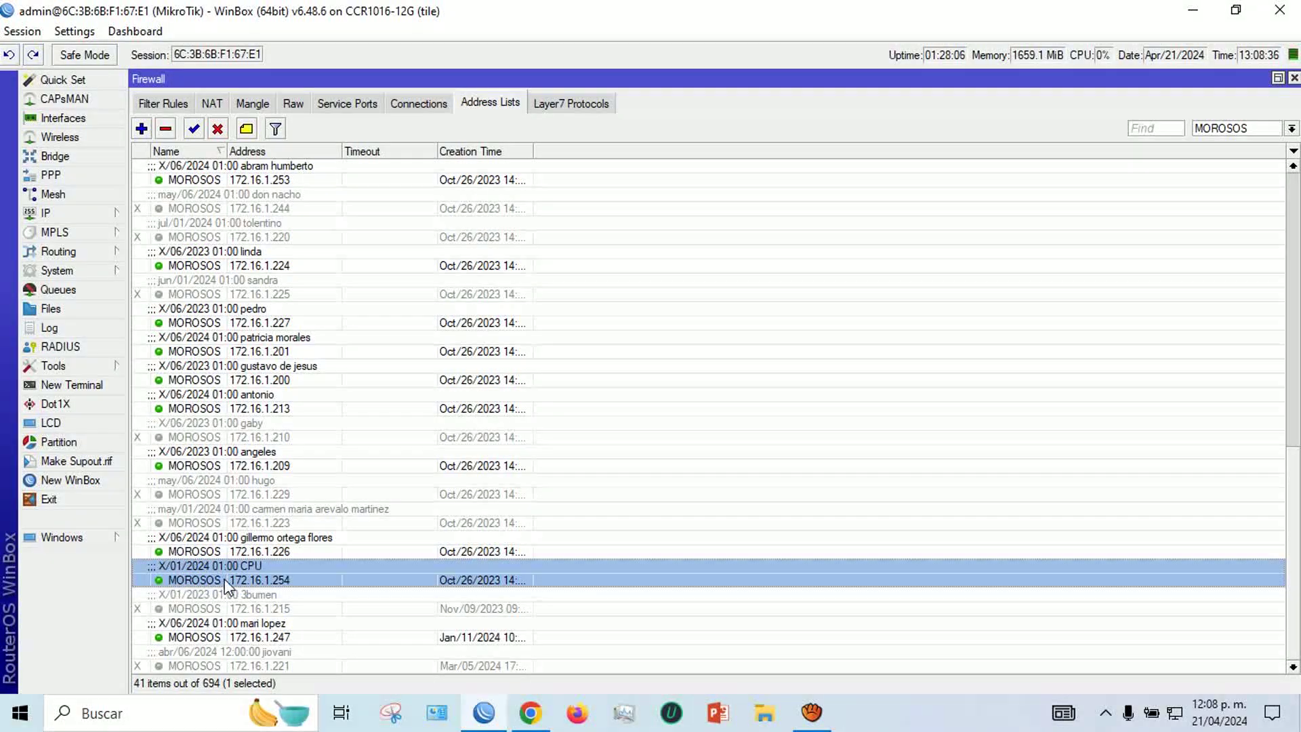
Step: Enable the MONITOR-MIKRO-ZAMBAD-Activos entry in the system Scheduler and close the Scheduler
click(75, 271)
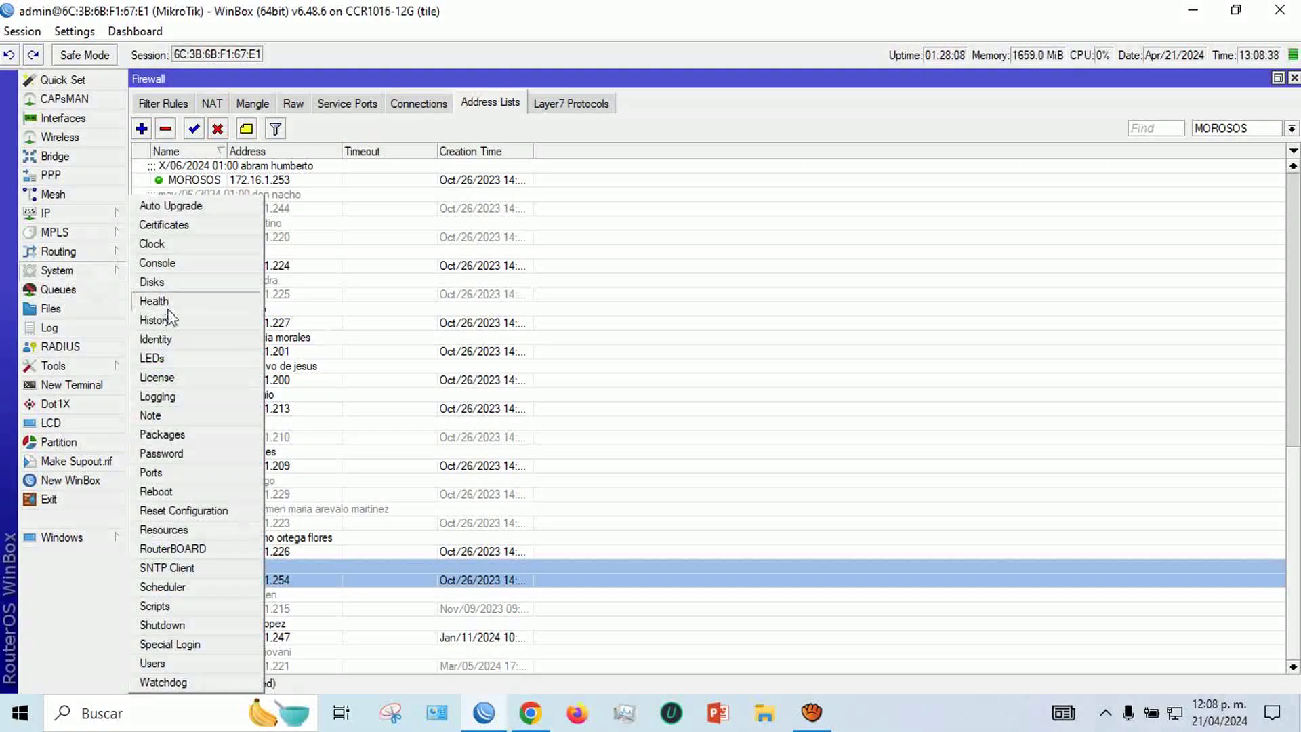
click(184, 588)
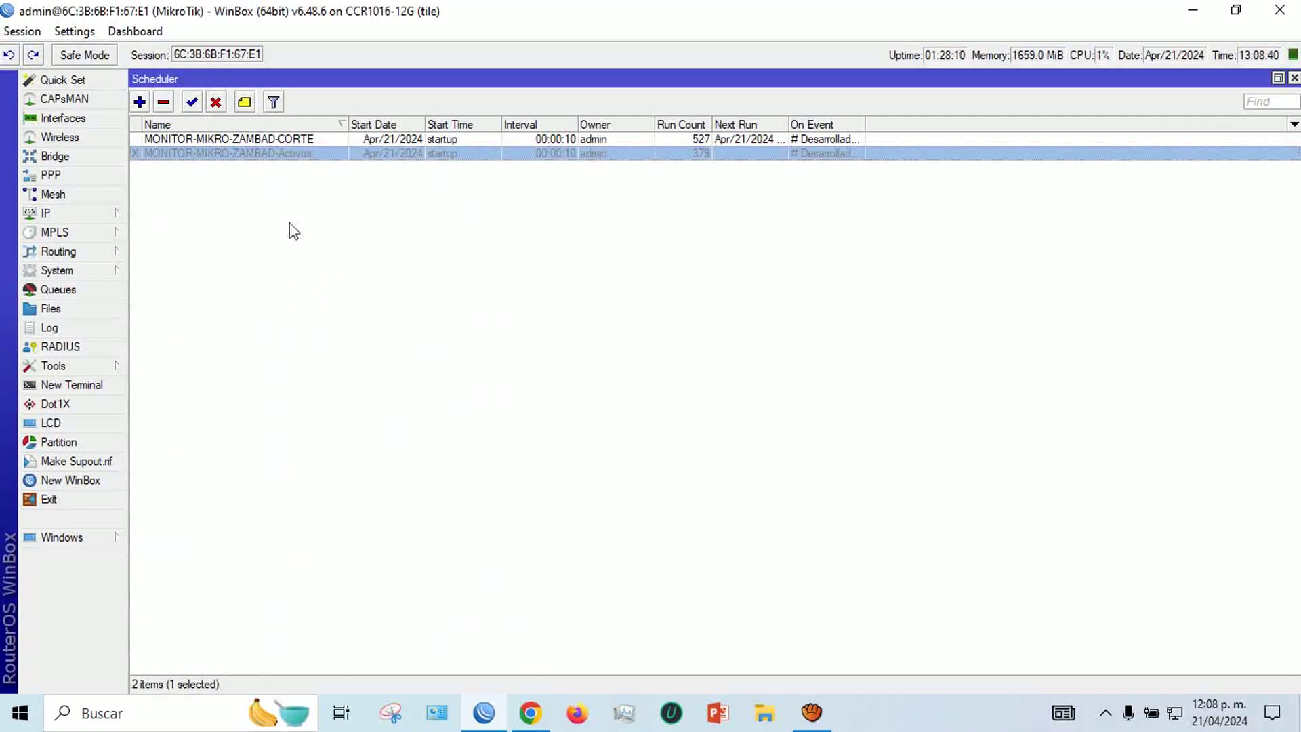
click(192, 102)
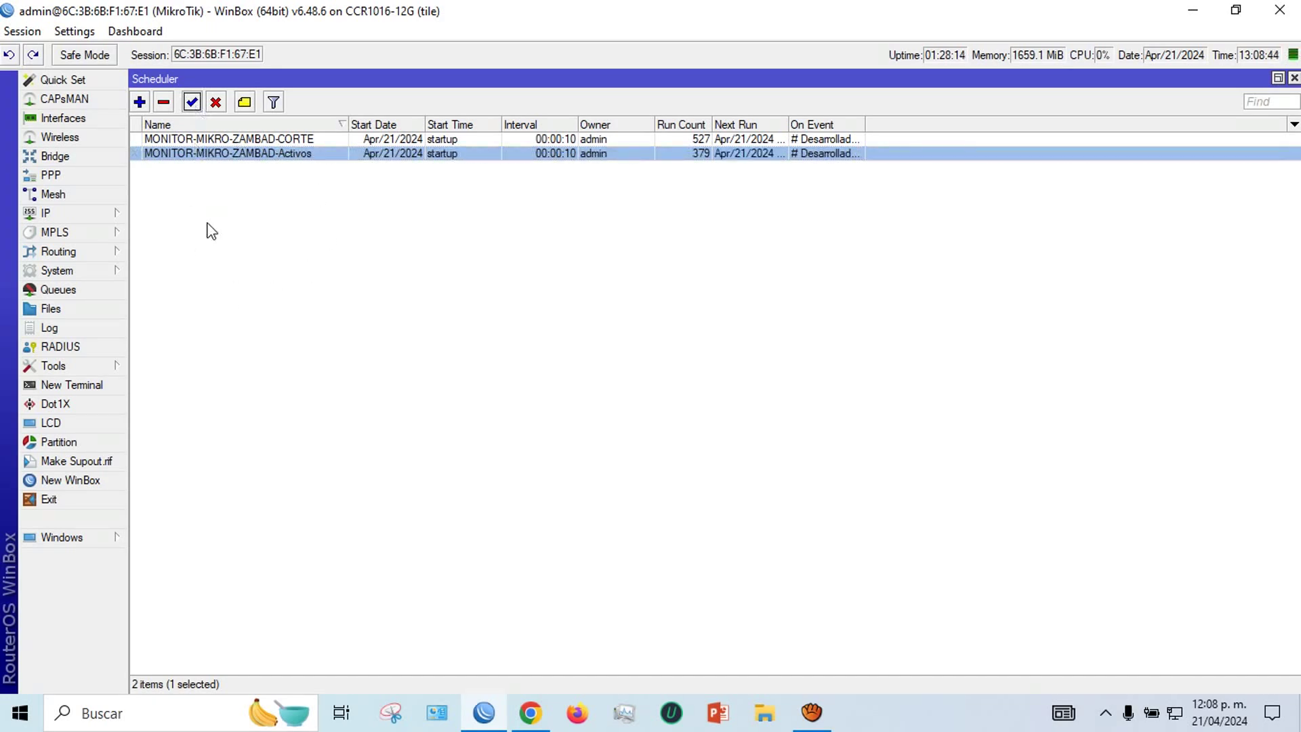
click(1294, 79)
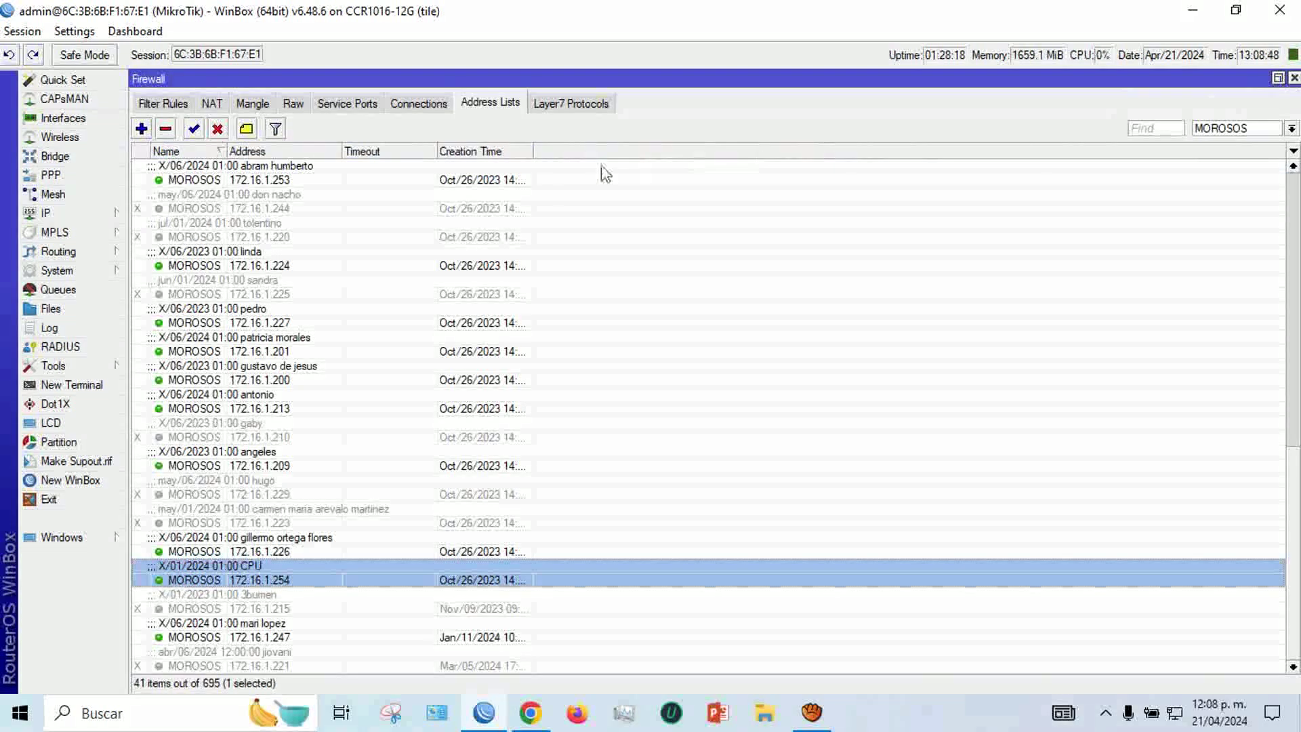
Step: Set the CPU entry's comment to "dec/01/2024 01:00 CPU" and disable the entry in the MOROSOS list
click(247, 128)
click(628, 424)
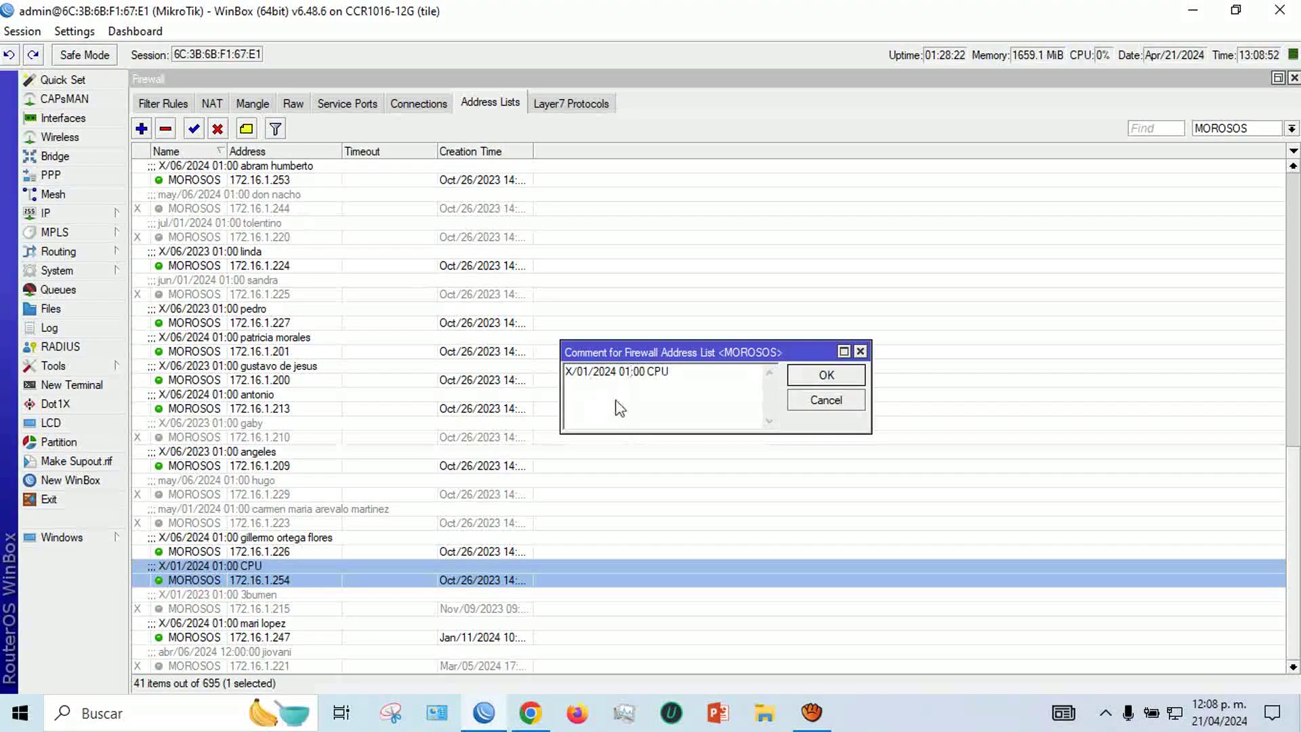
drag(575, 371, 566, 371)
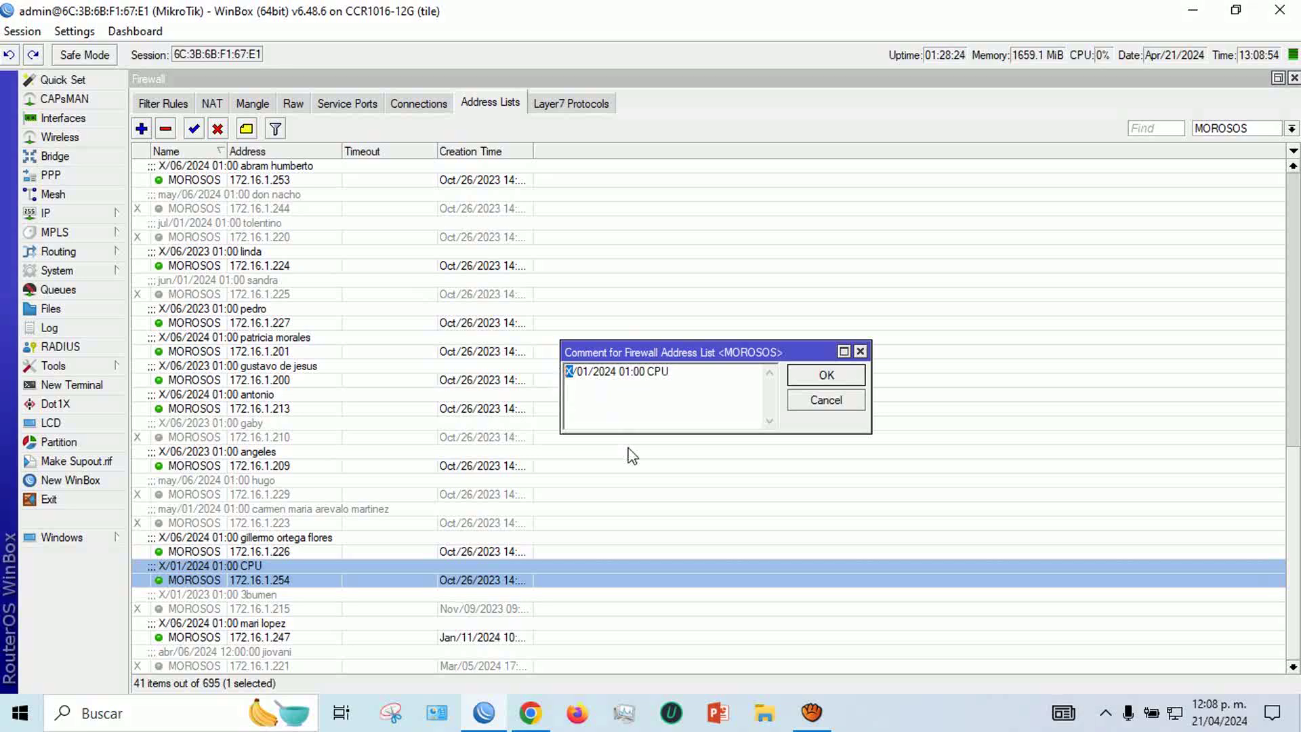
text(dec)
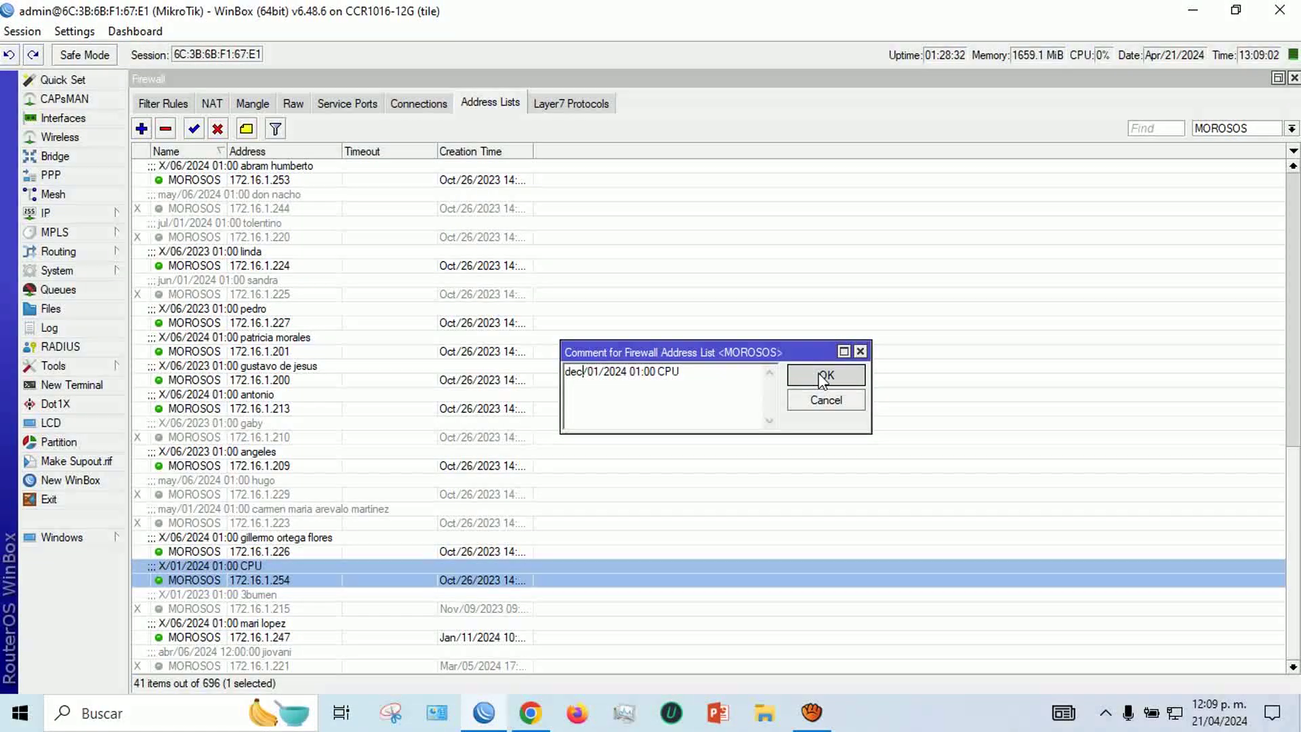
click(822, 379)
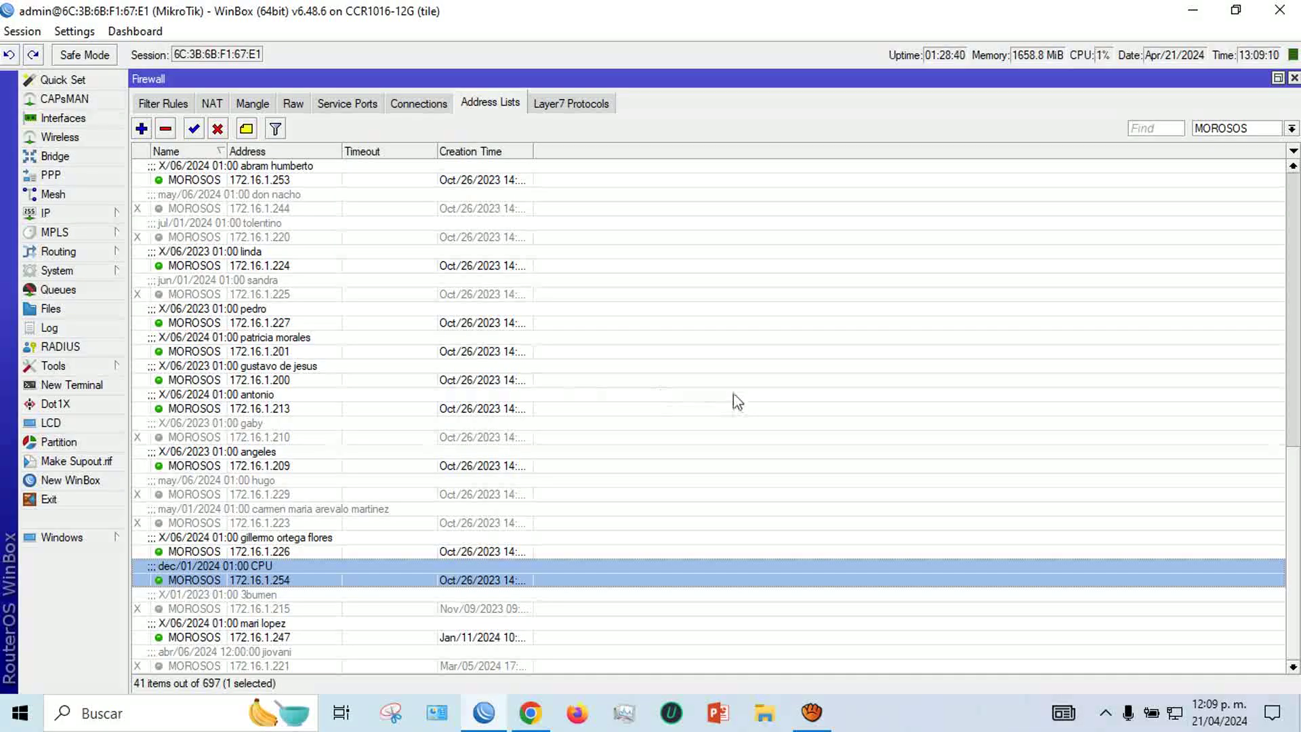
key(ctrl+d)
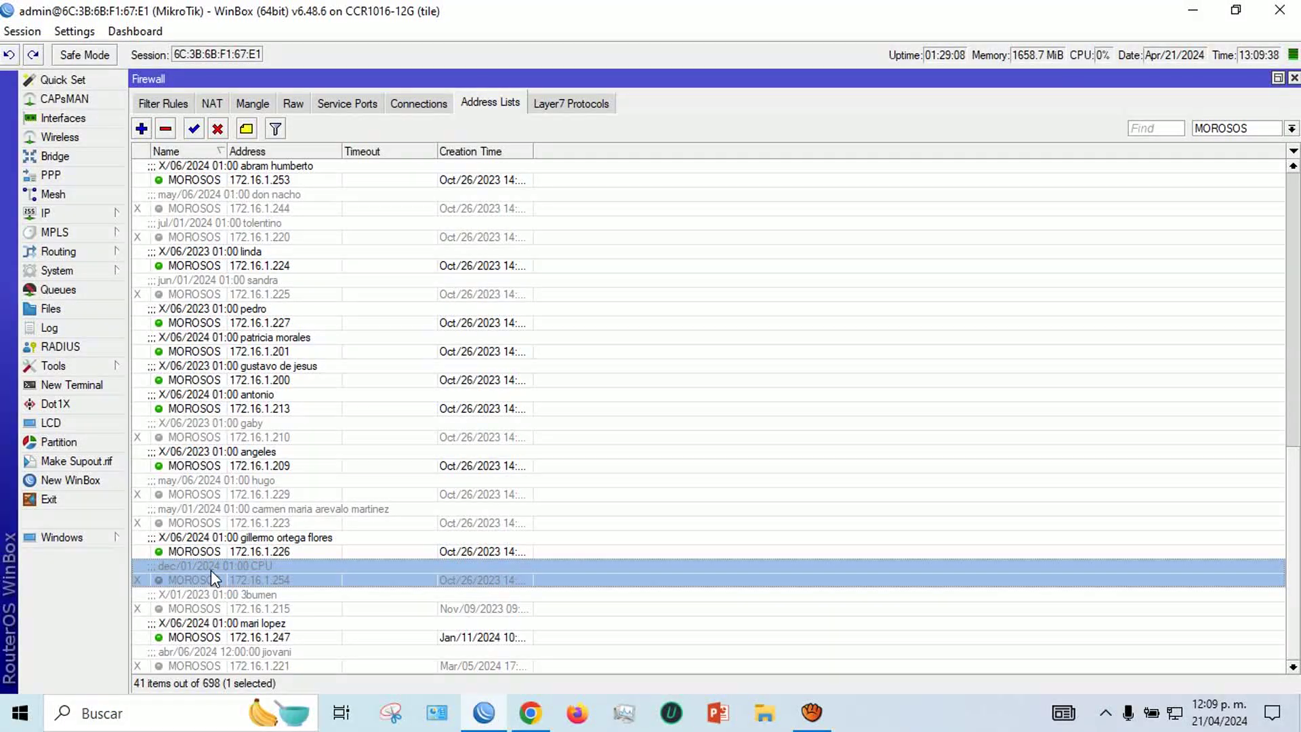
Step: Review the CPU entry's comment in the MOROSOS list, and briefly enable and disable that entry again
click(531, 712)
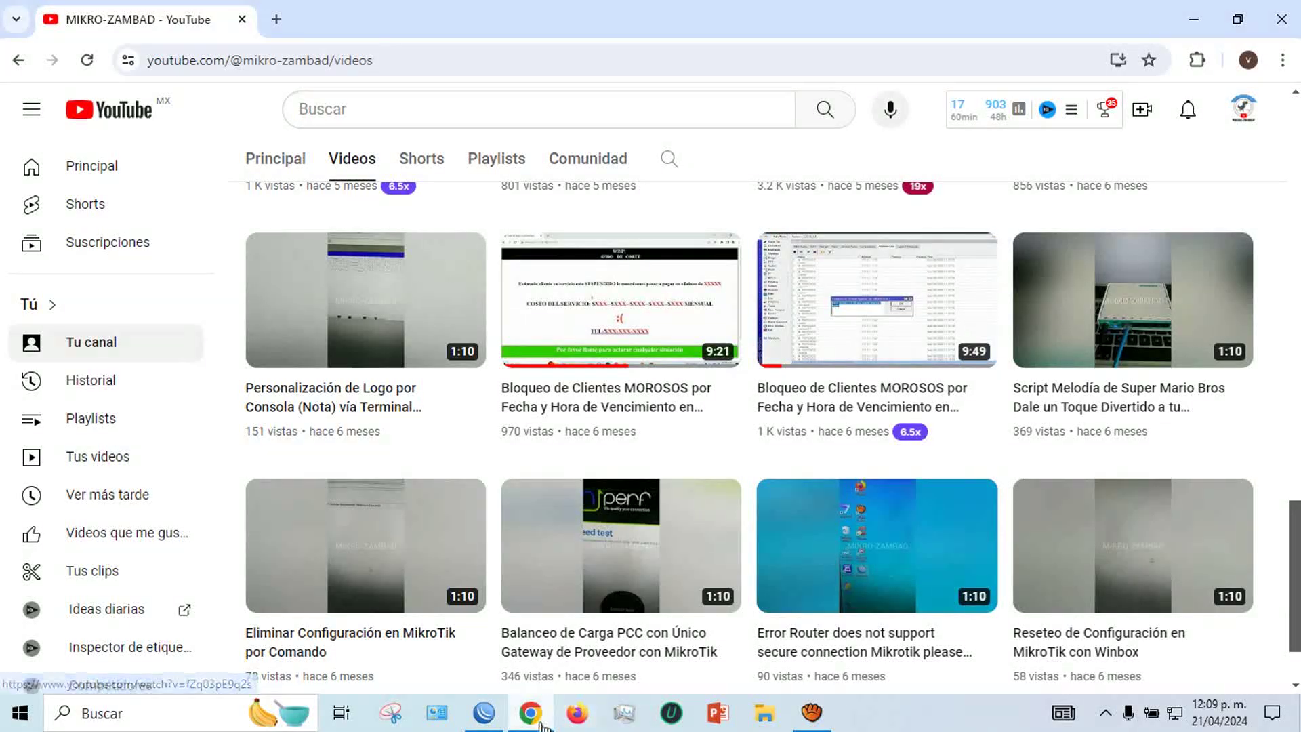
click(484, 712)
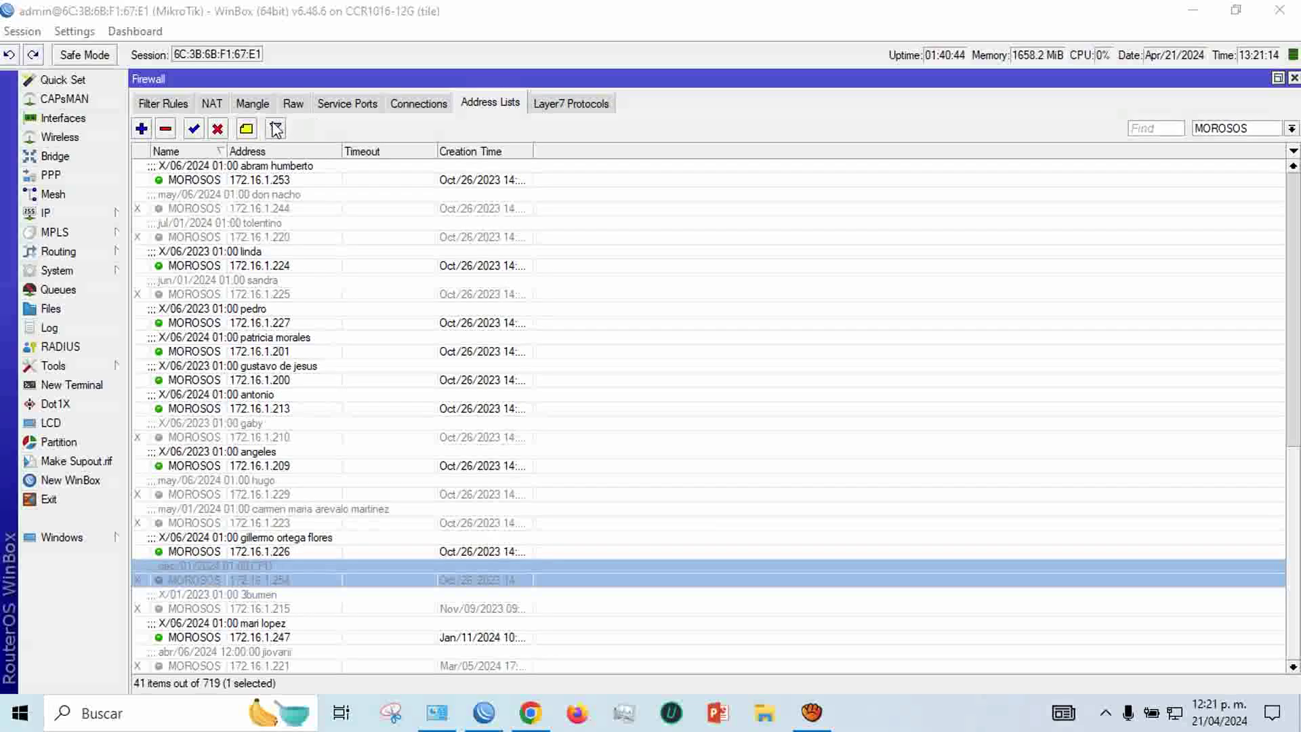
click(247, 128)
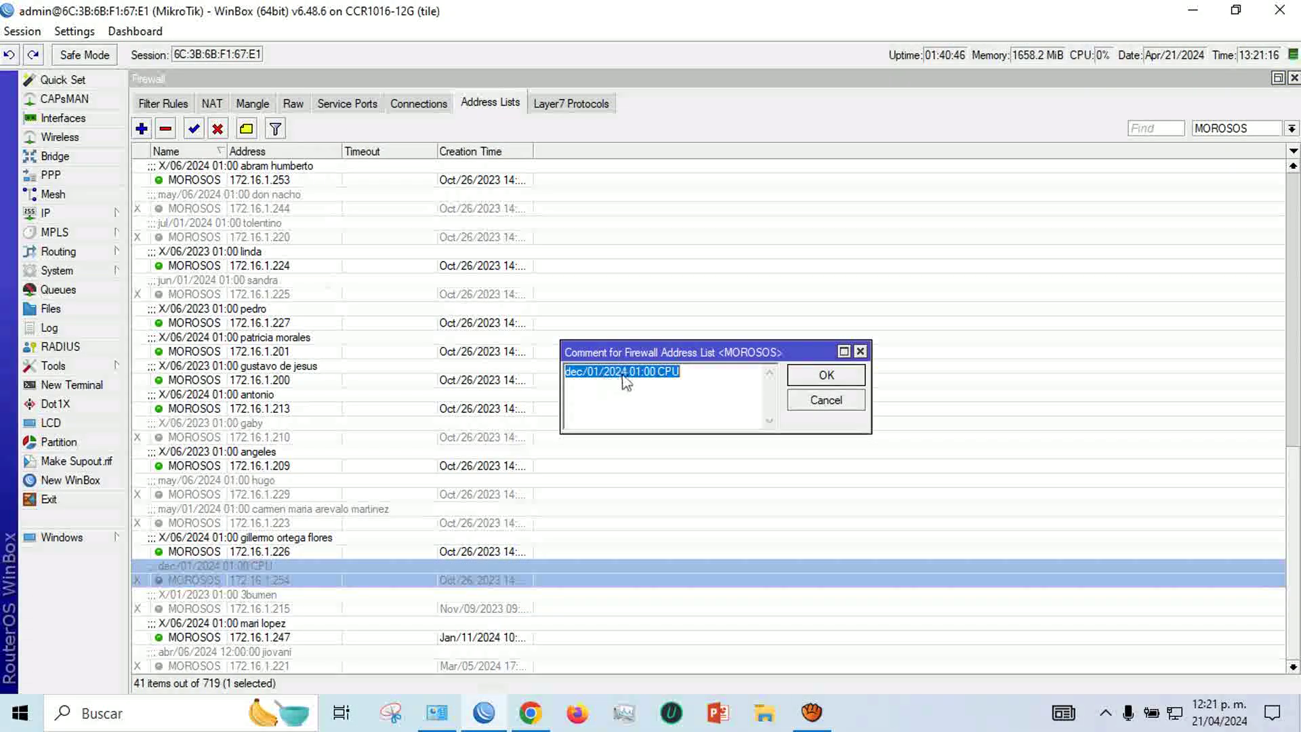
click(832, 375)
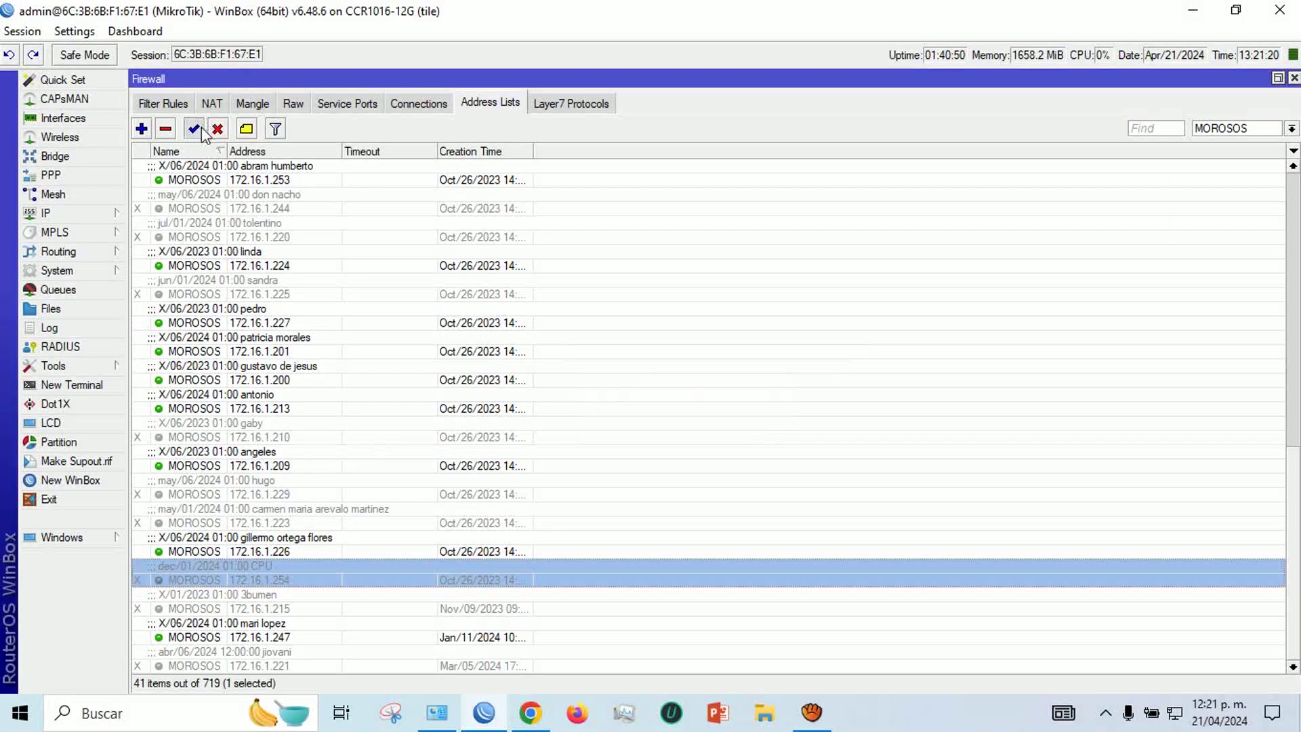
click(198, 128)
click(220, 129)
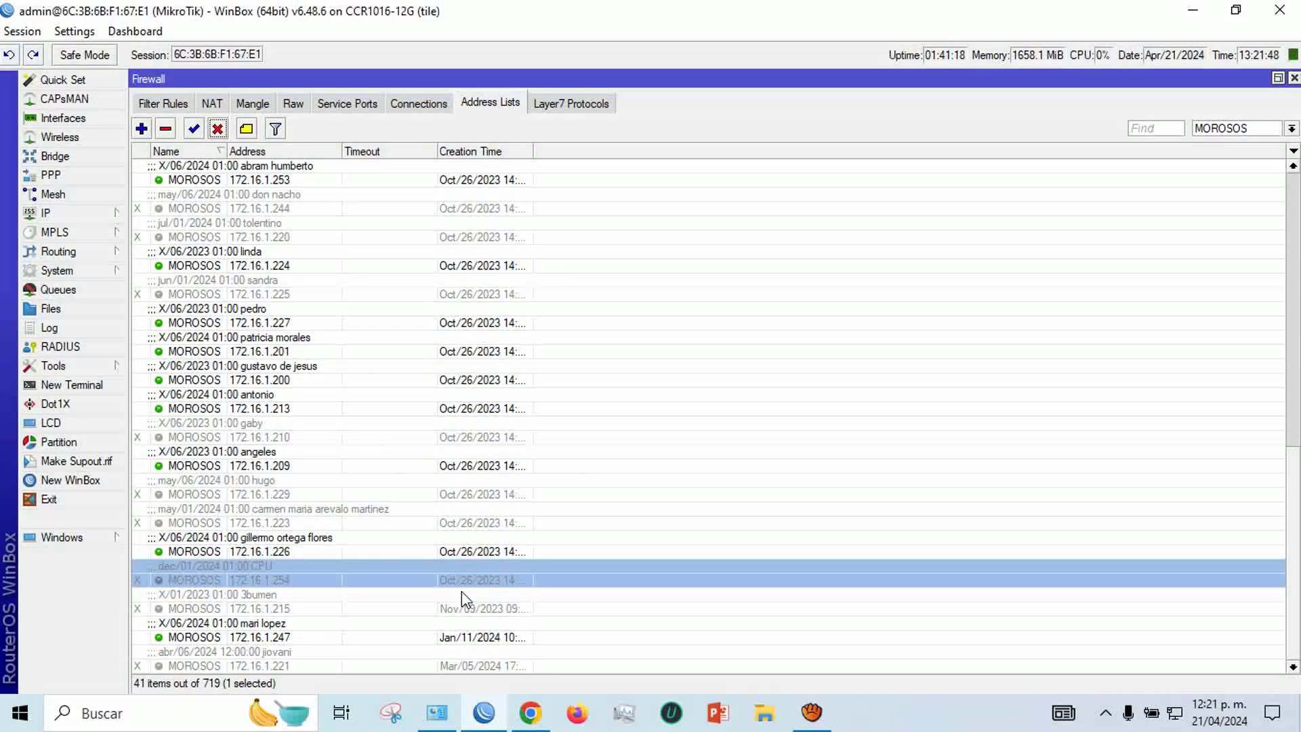
Step: Close the Firewall window and the Windows Control Panel
click(1294, 79)
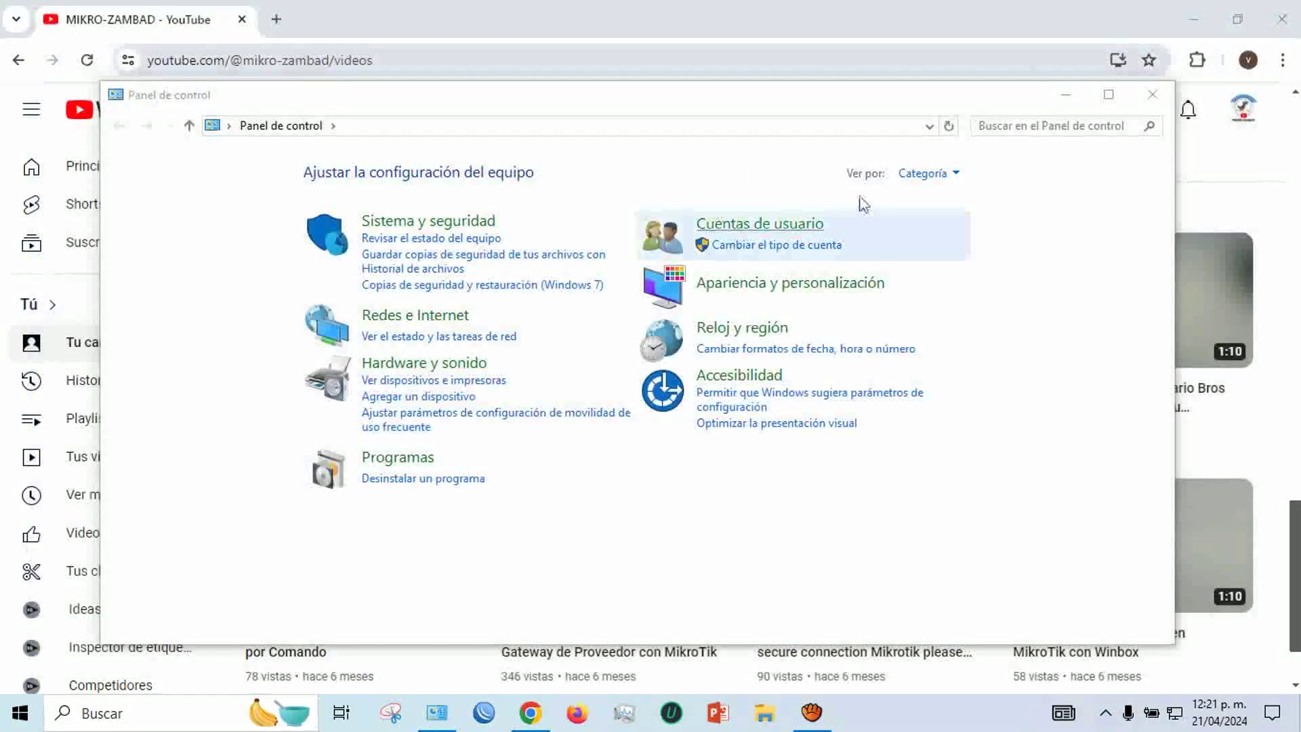
click(1153, 94)
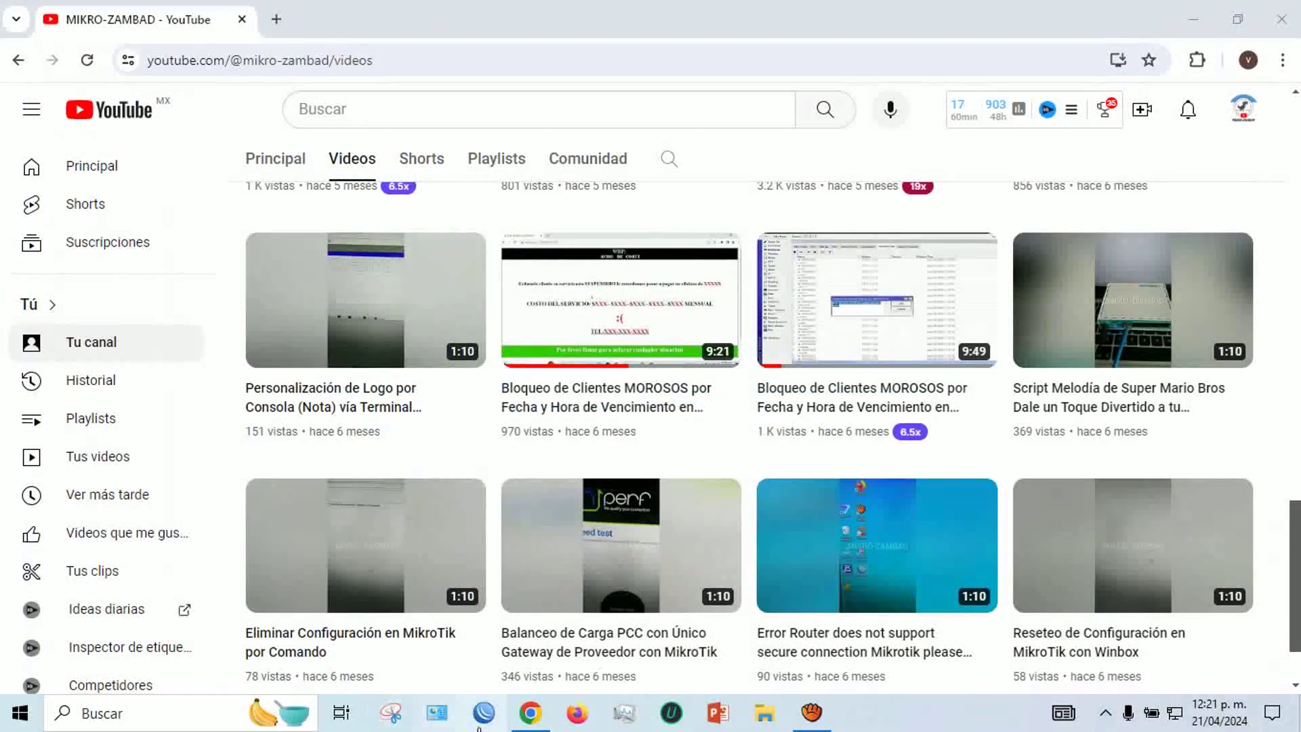
Step: Switch to WinBox, refresh the neighbor list and connect to Router1 at 172.16.3.100 with the saved login
click(484, 713)
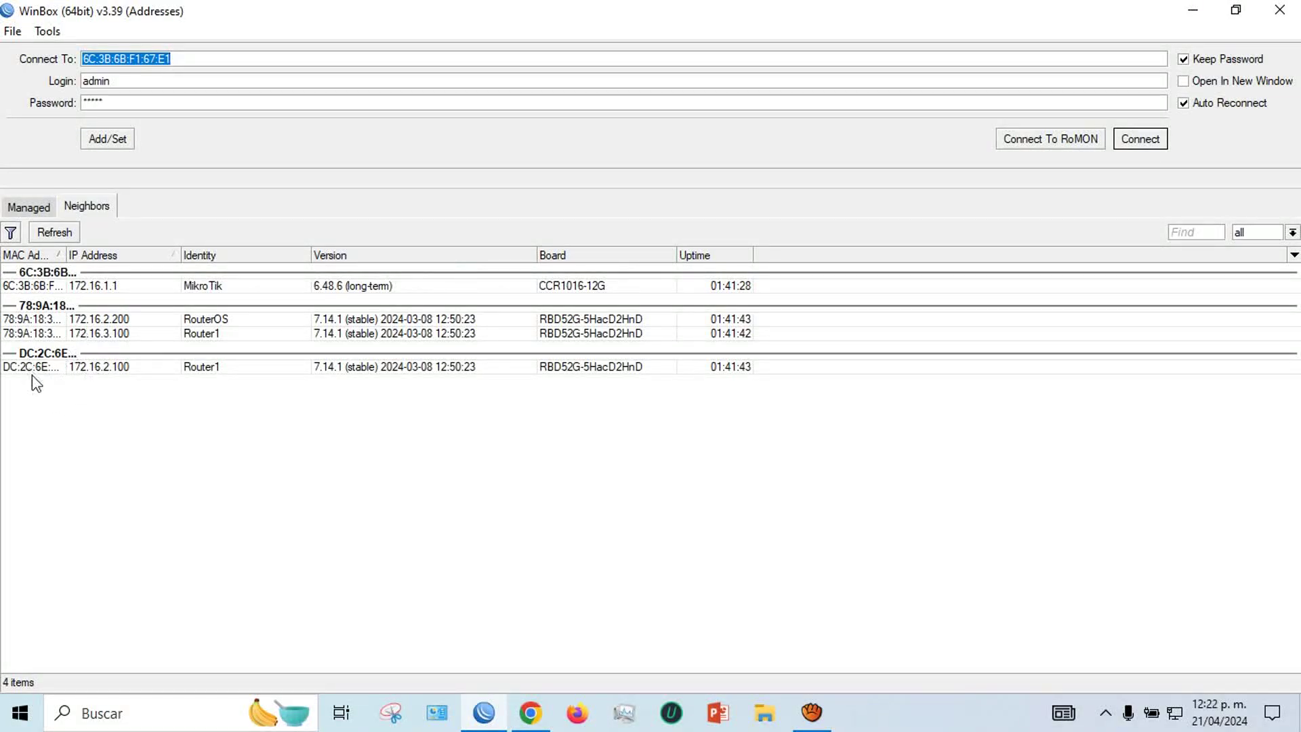
click(49, 233)
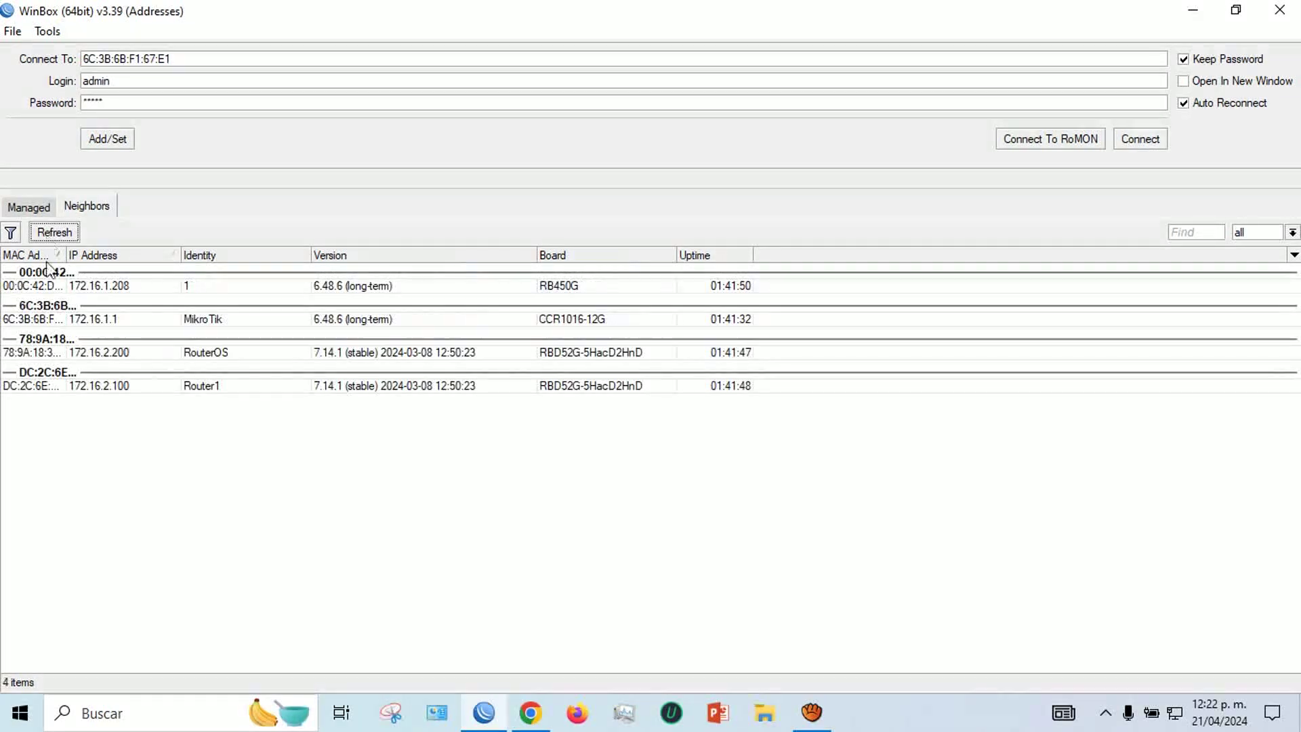
click(34, 401)
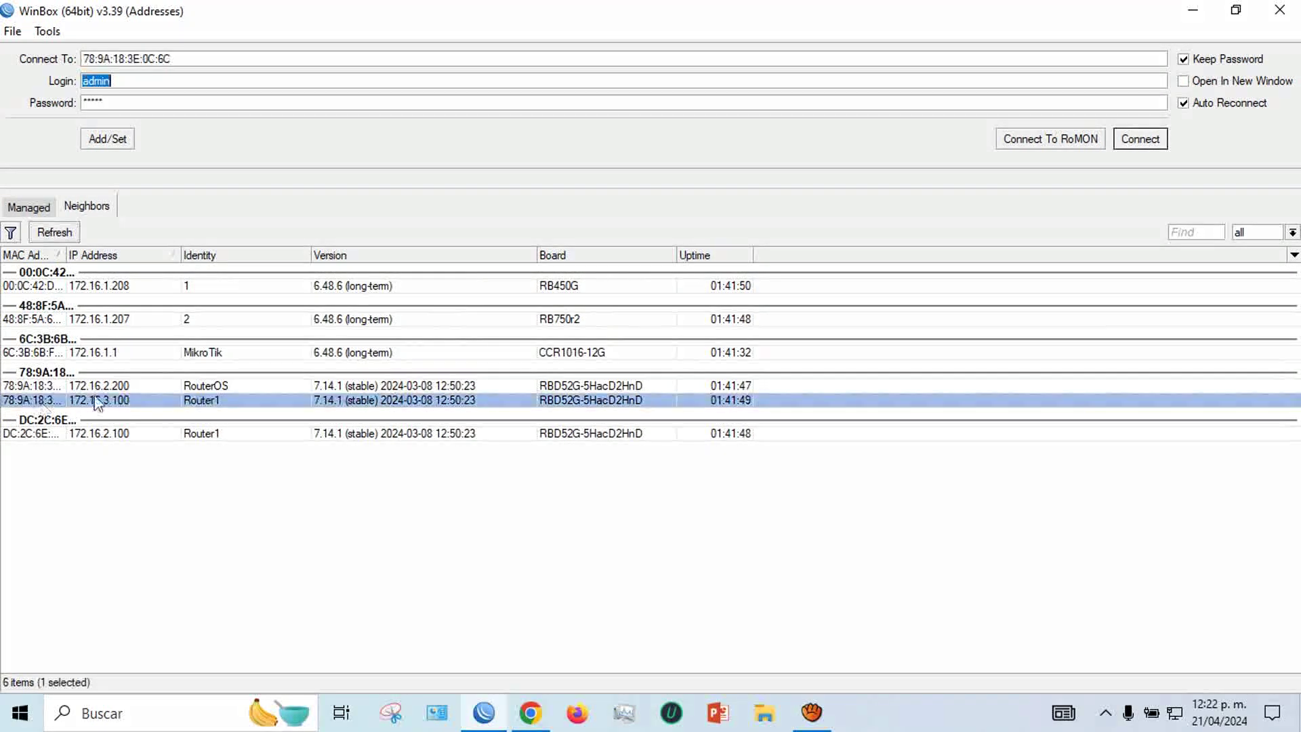
click(1138, 146)
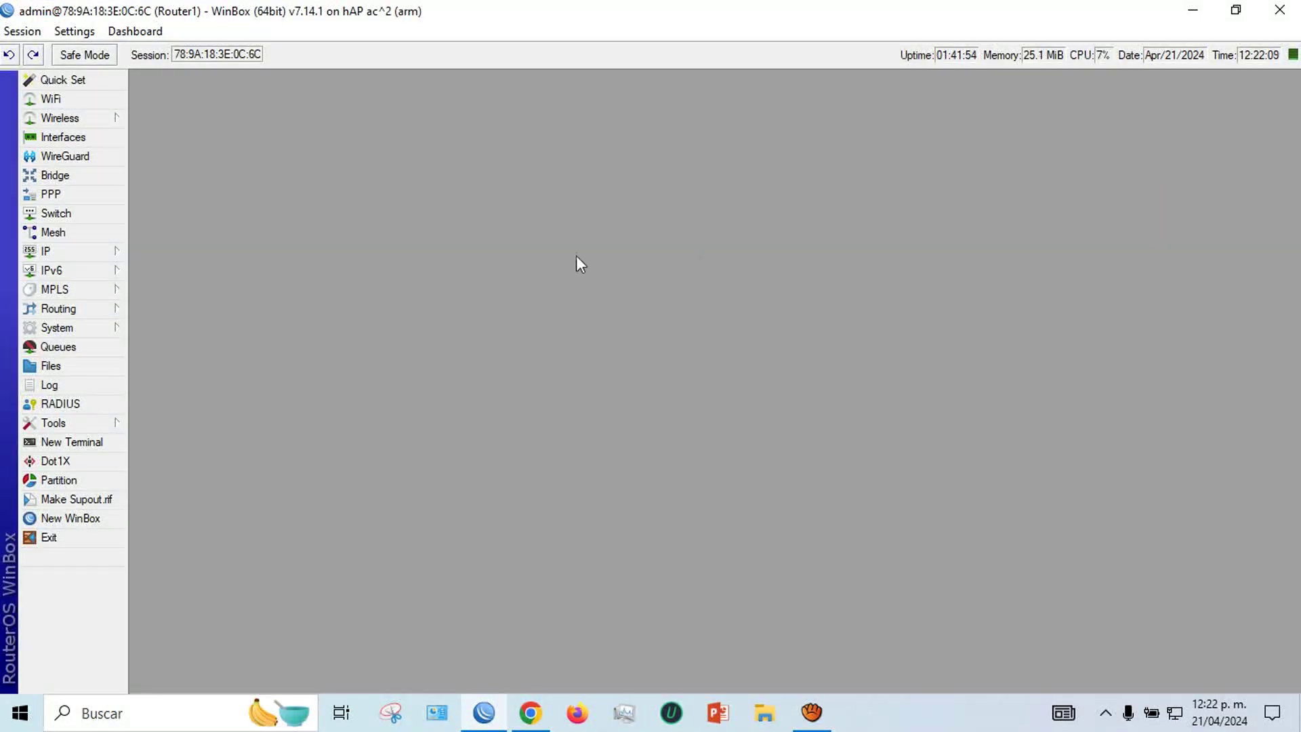
Step: Check the MONITOR-MIKRO-ZAMBAD-Corte and MONITOR-MIKRO-ZAMBAD-Activos entries in the system Scheduler, then close it
click(80, 327)
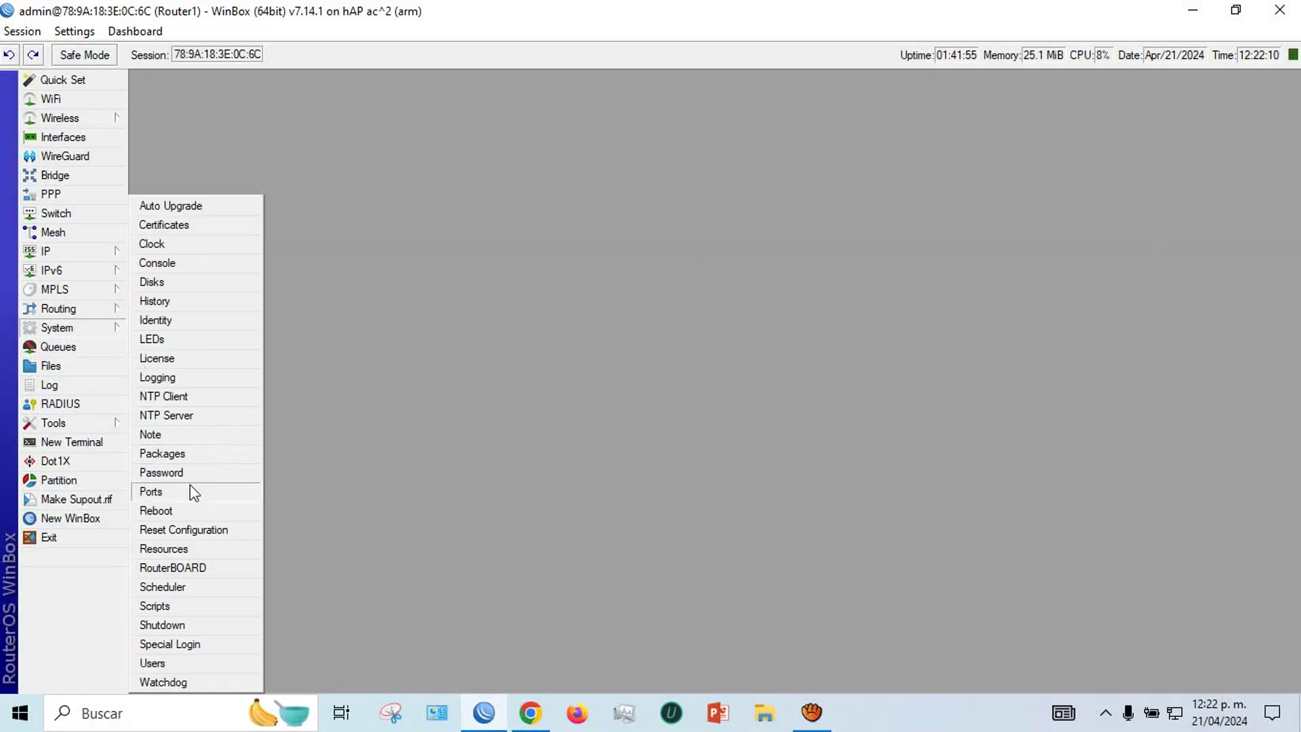
click(183, 588)
click(309, 140)
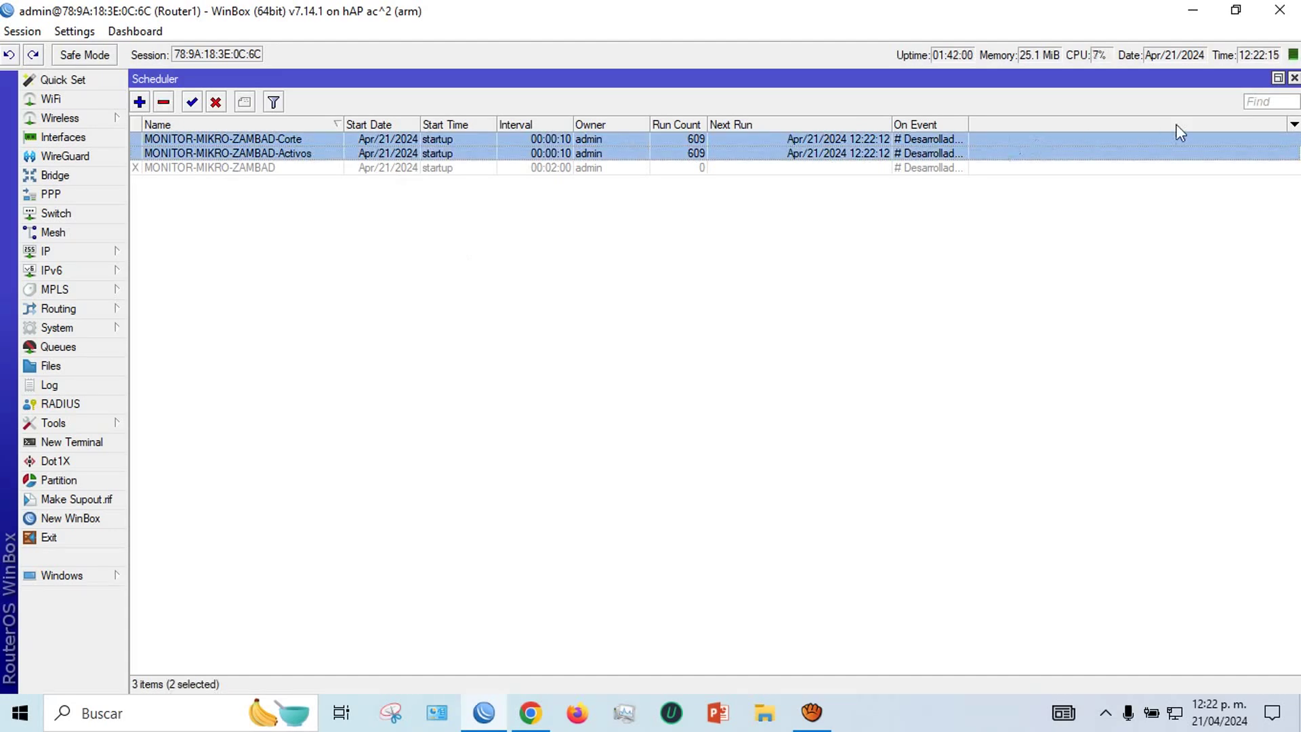
click(1294, 78)
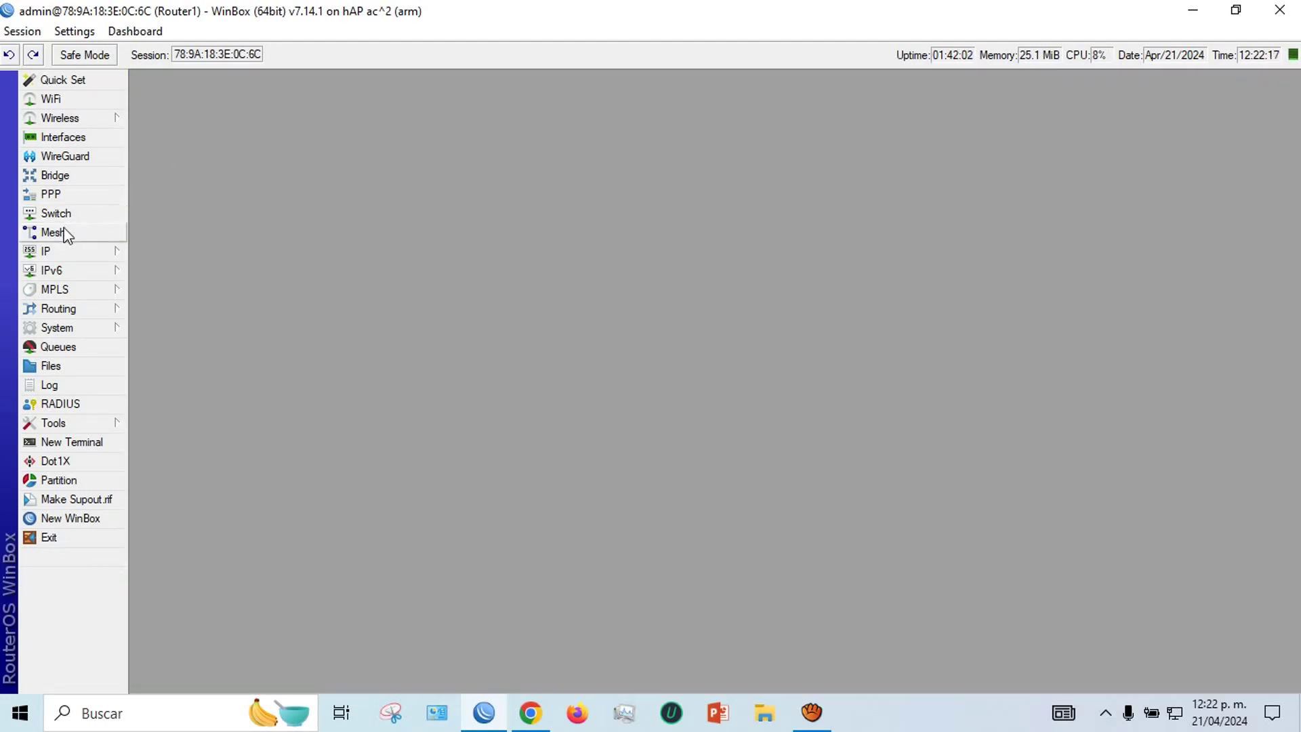
Step: Open the IP Firewall's address lists and enable all entries of the MOROSOS list at once
click(44, 252)
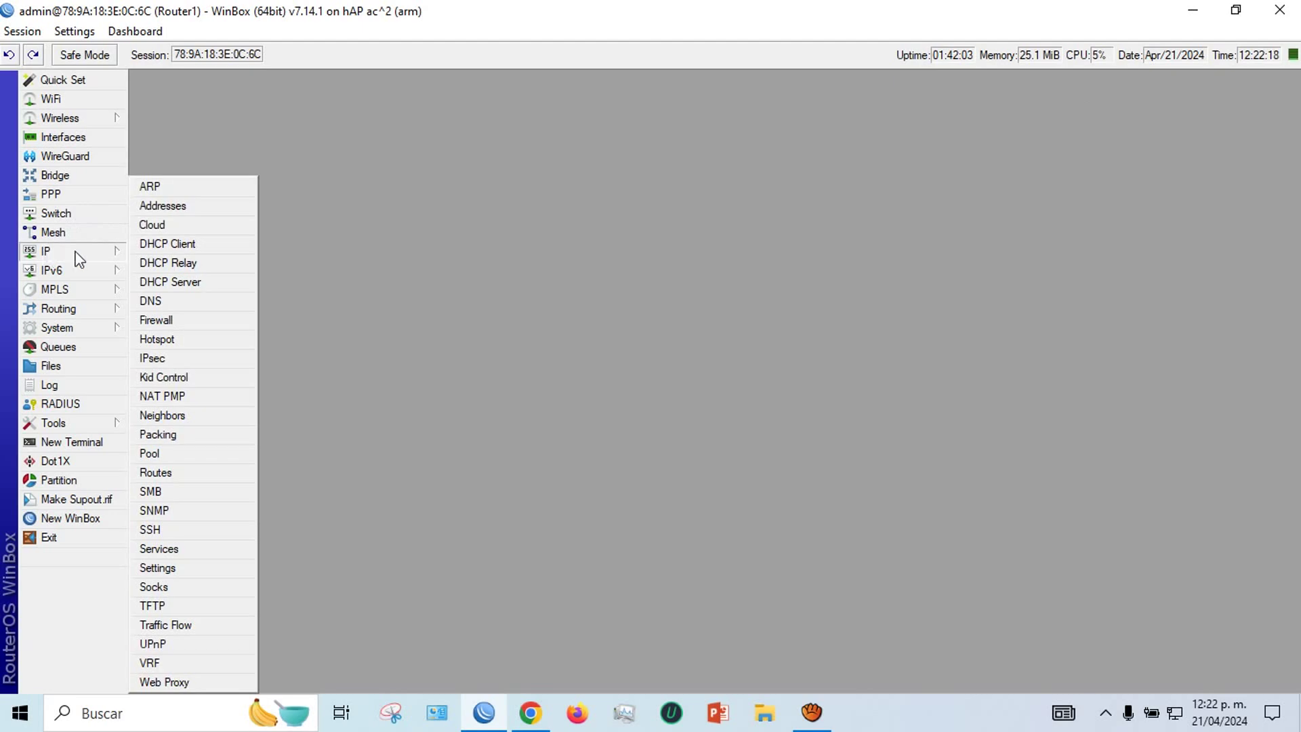
click(164, 321)
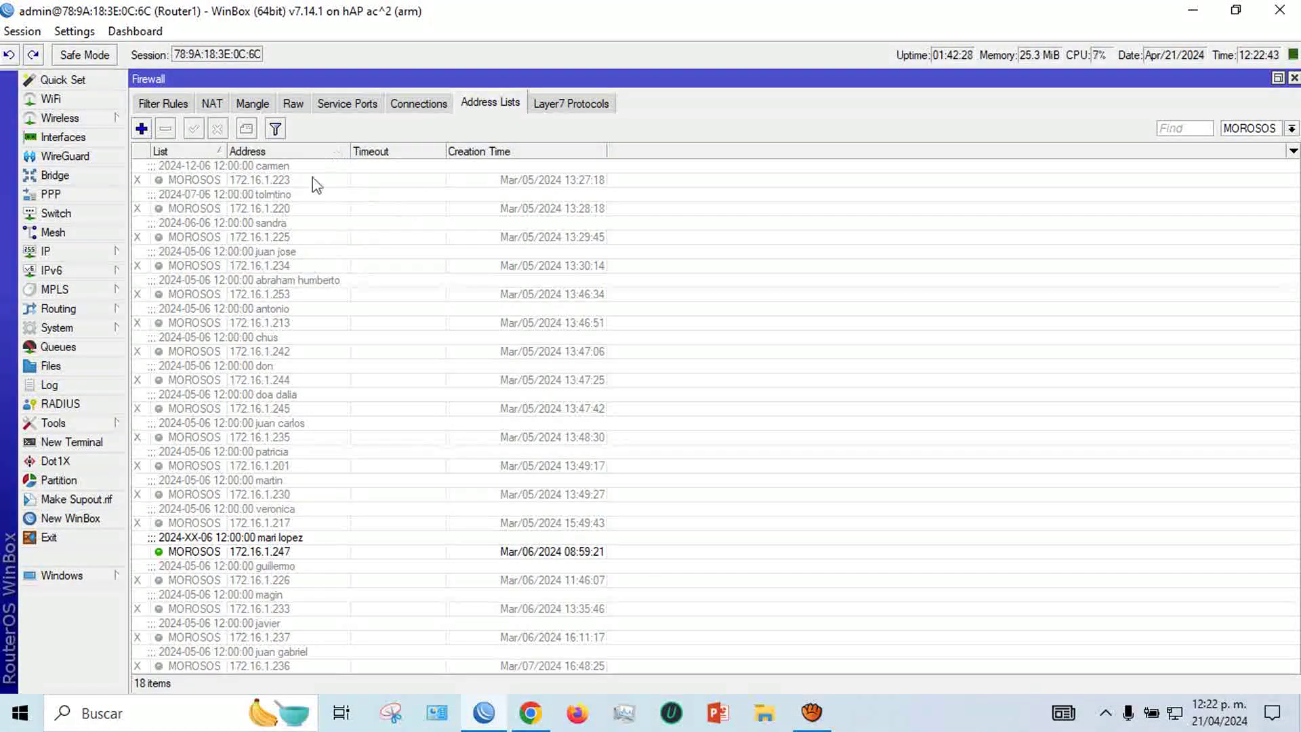
right_click(223, 258)
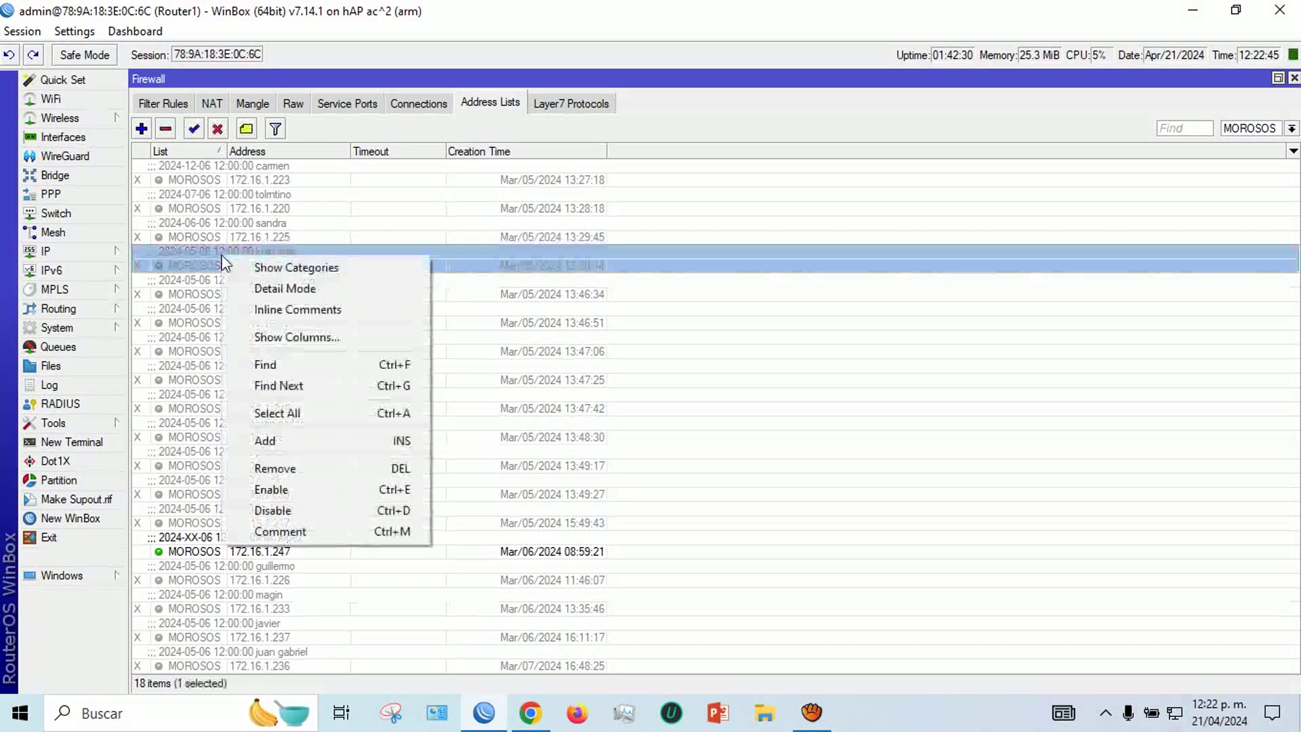
click(302, 413)
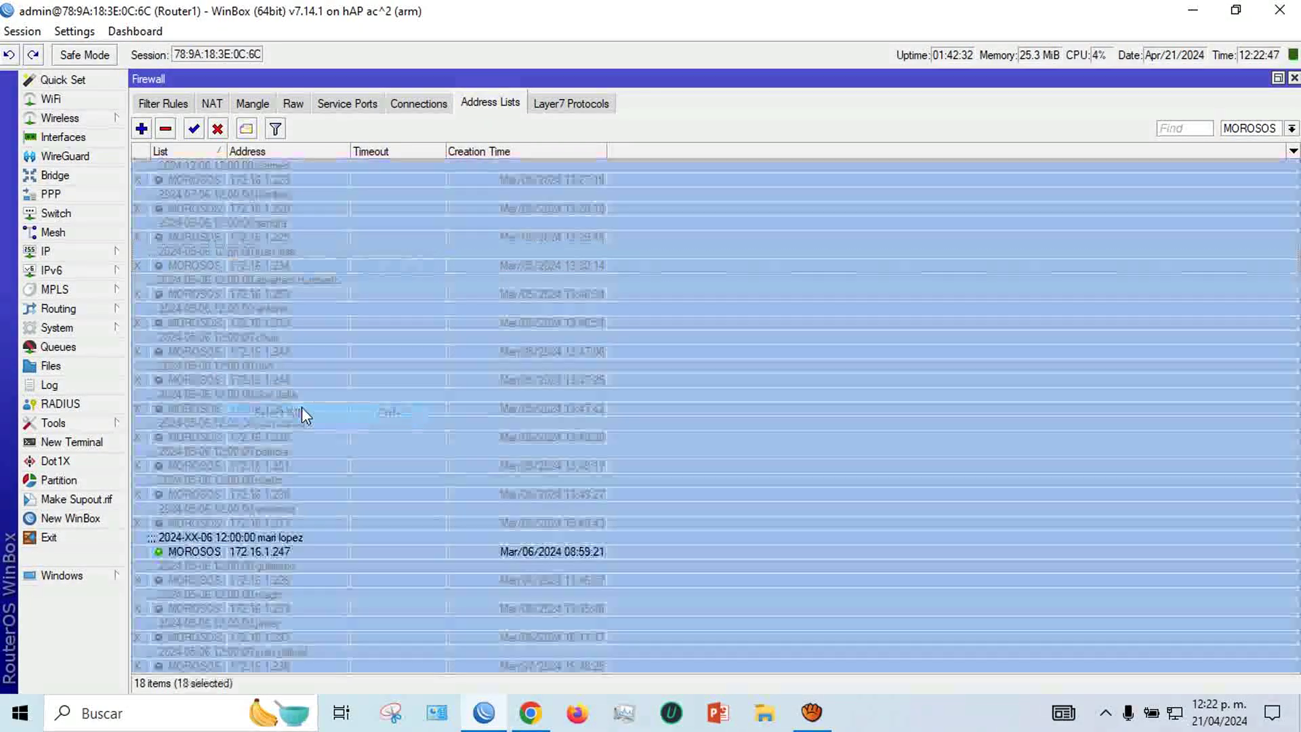
click(196, 130)
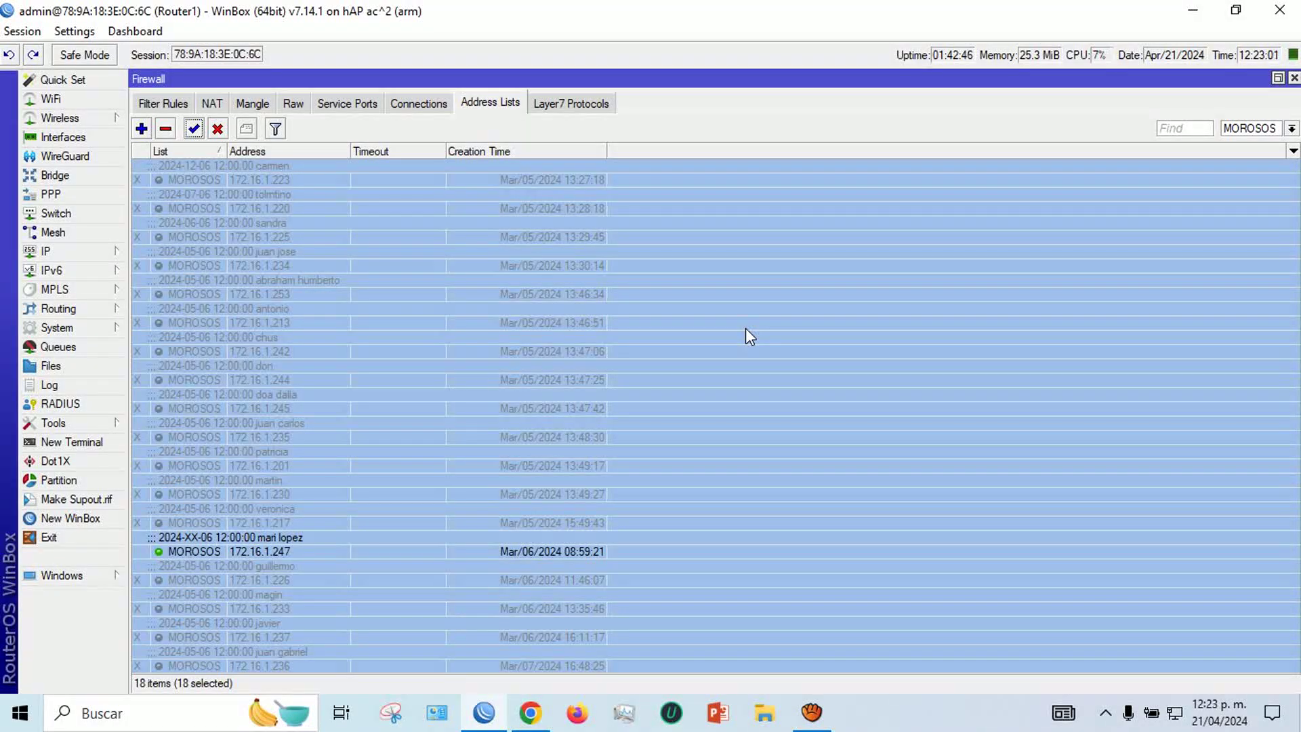
Step: Inspect the properties and the comment of the MOROSOS entry 172.16.1.223, leaving both dialogs without changes
click(277, 179)
double_click(276, 179)
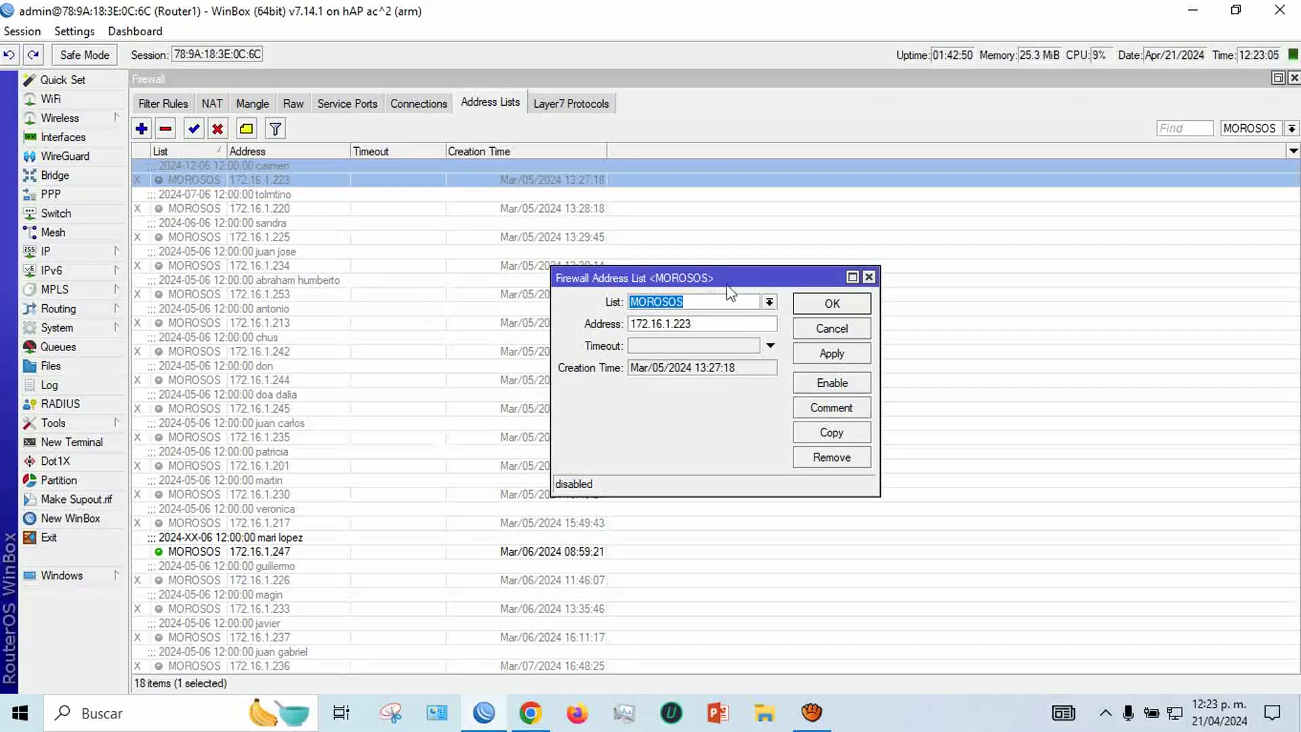
click(869, 278)
click(246, 129)
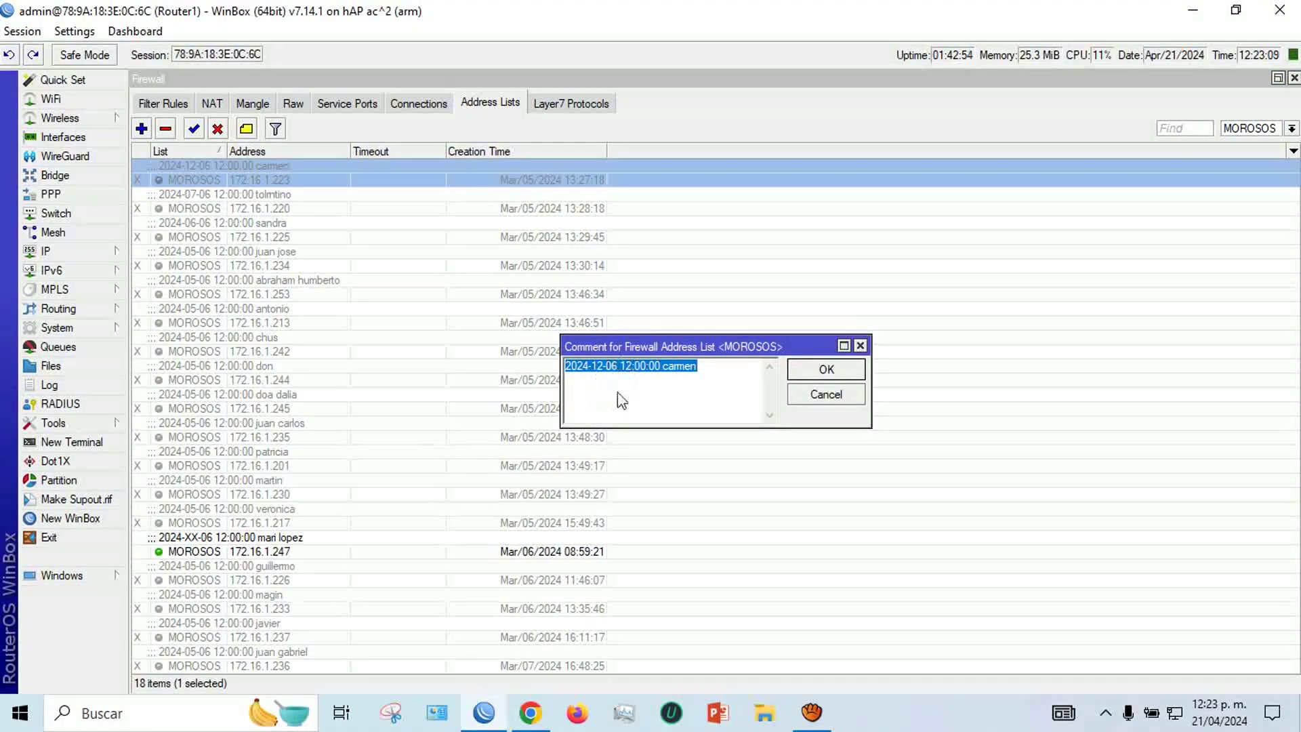
click(860, 346)
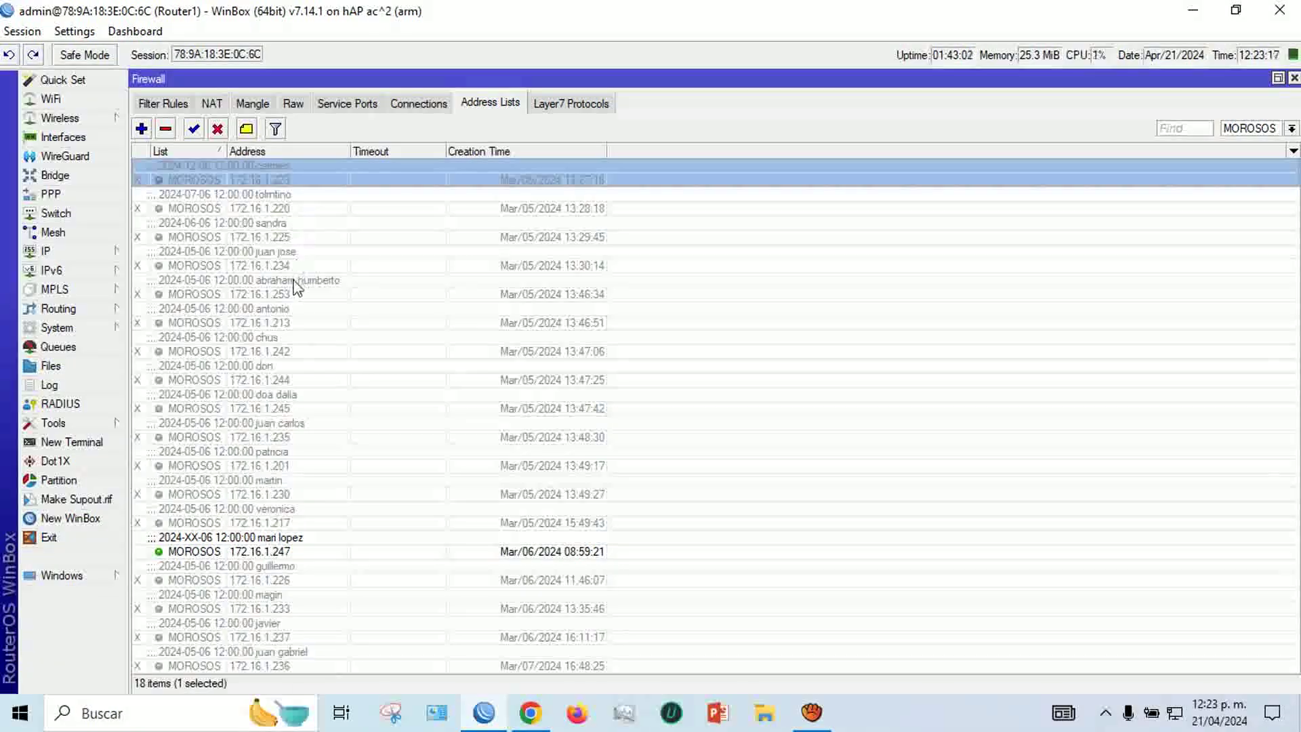
Step: Enable all MOROSOS entries on Router1 once more to test the scheduler scripts
click(290, 309)
right_click(290, 309)
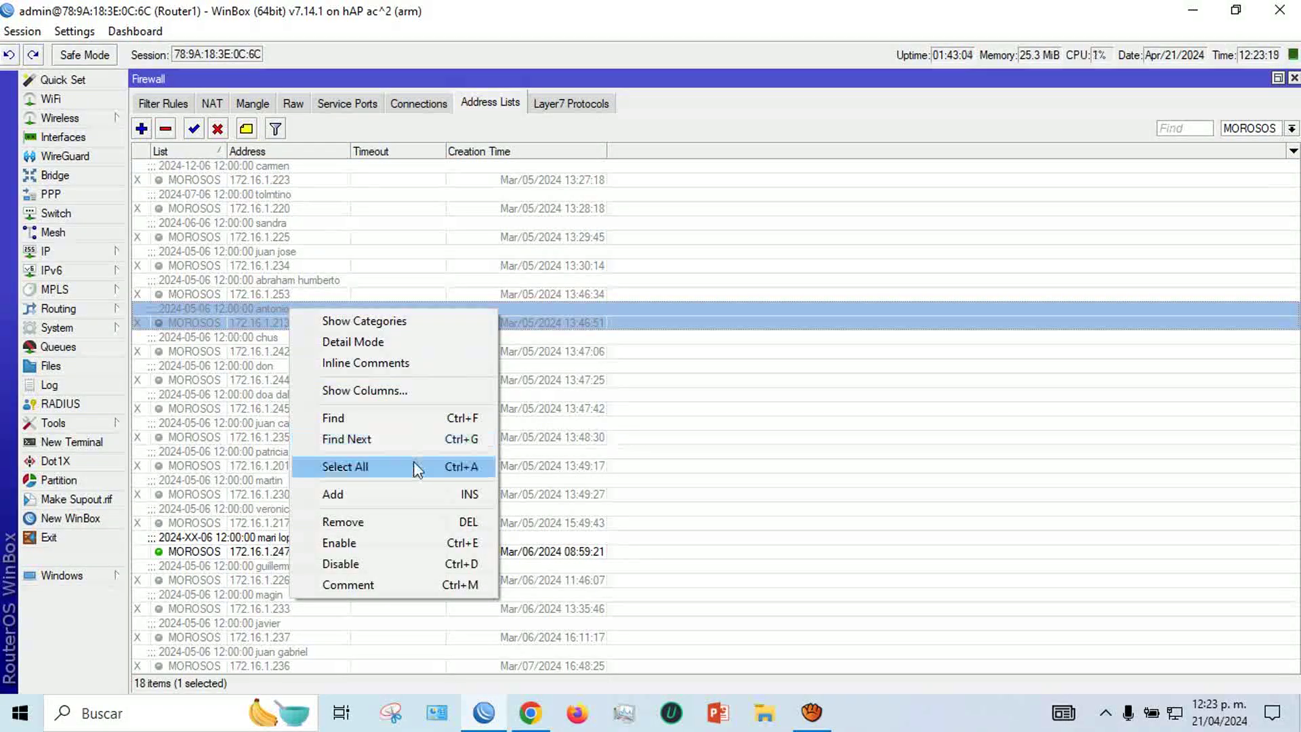
click(346, 467)
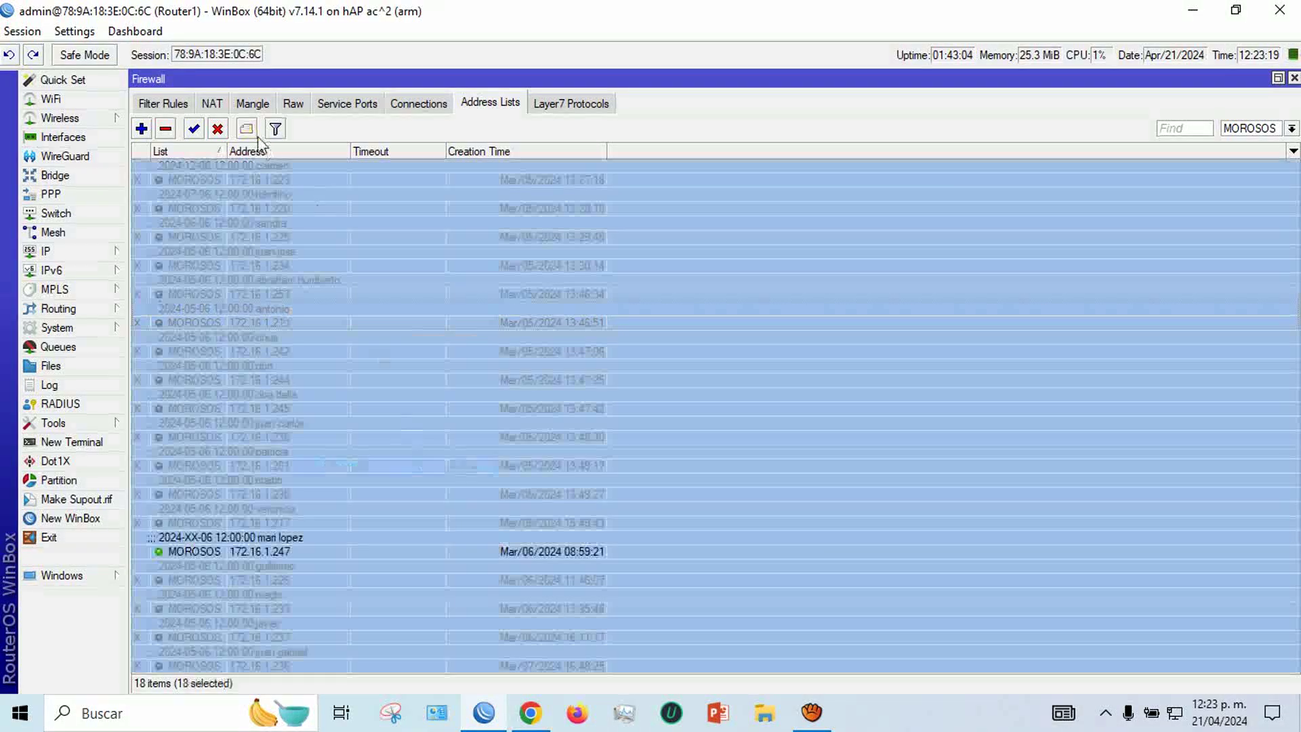
click(194, 130)
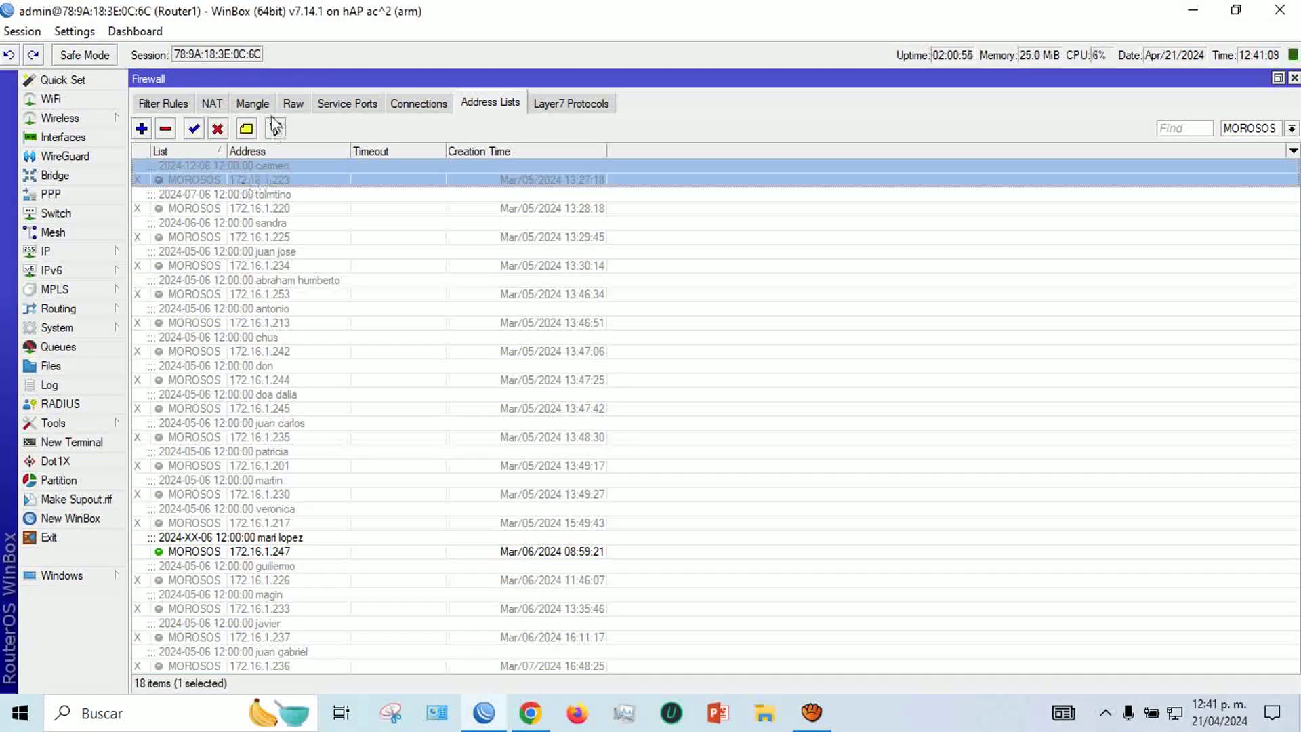
Step: Examine the year, month, day and time parts in the comment of MOROSOS entry 172.16.1.223, then close the comment
click(246, 128)
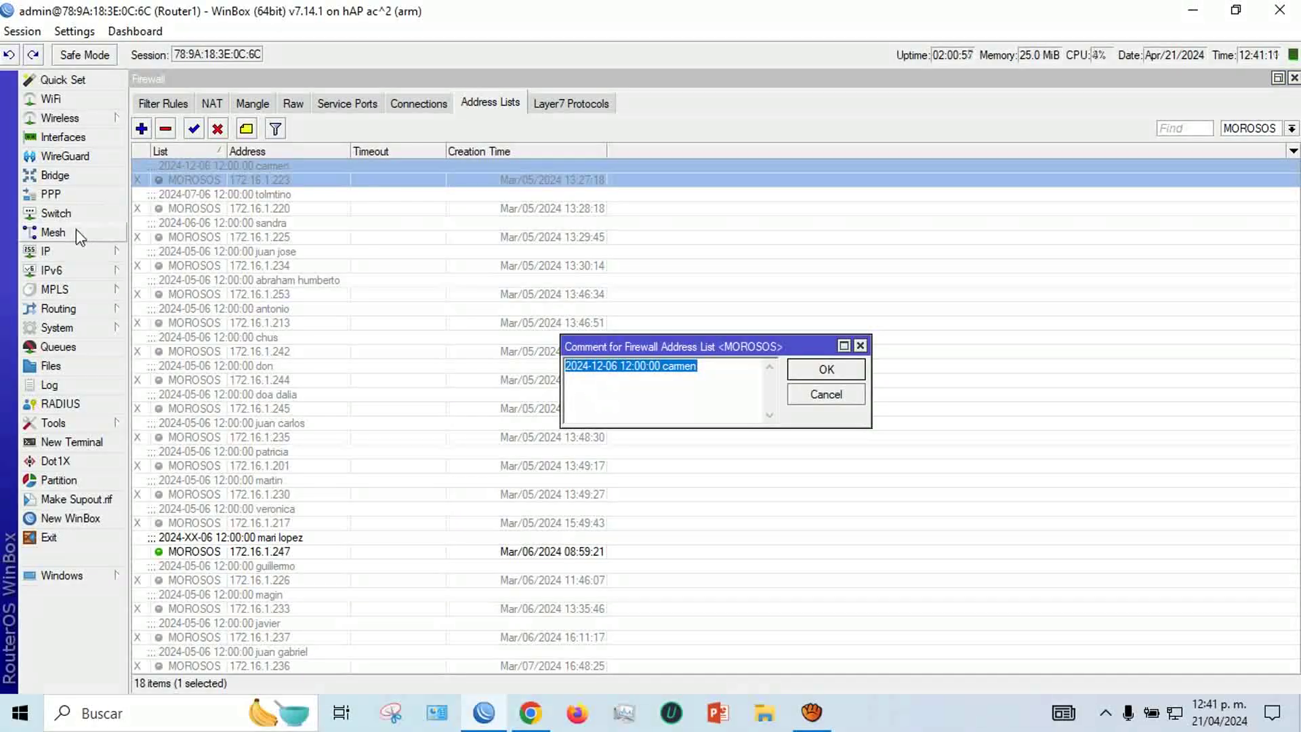
click(573, 396)
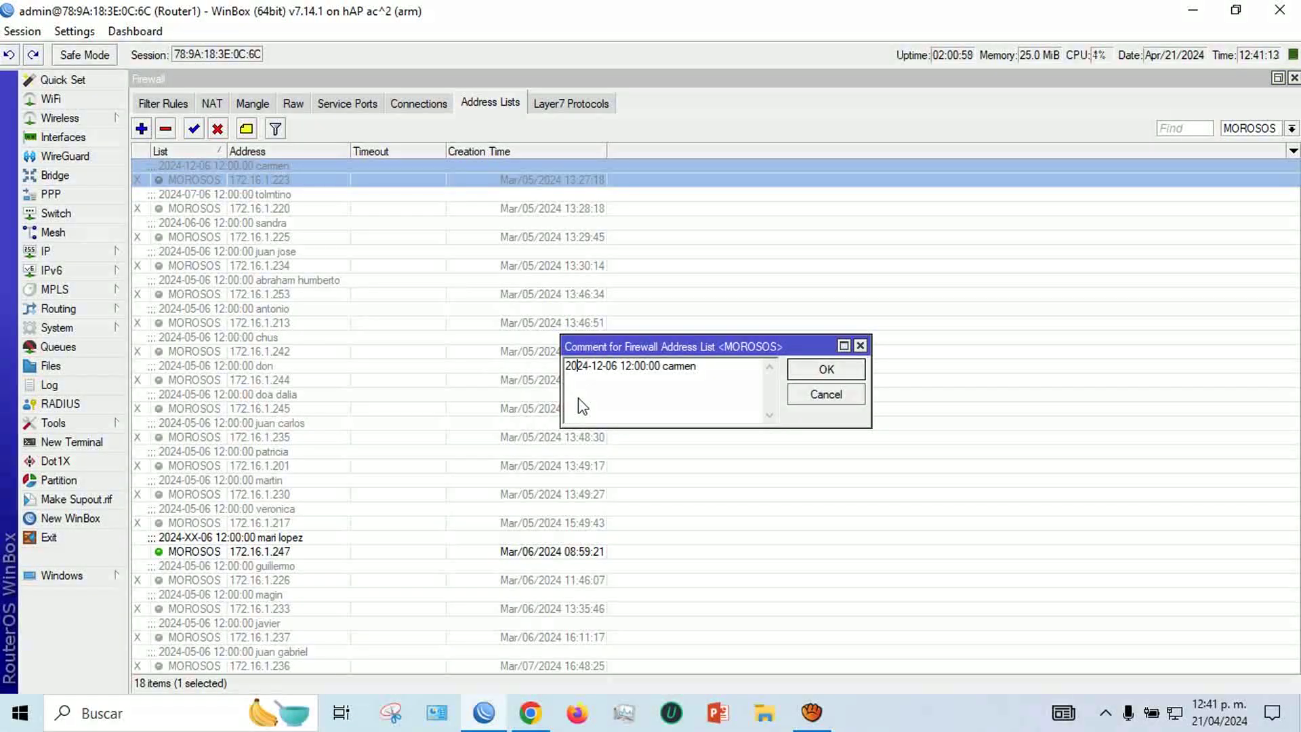
double_click(578, 370)
click(602, 374)
drag(604, 374, 594, 383)
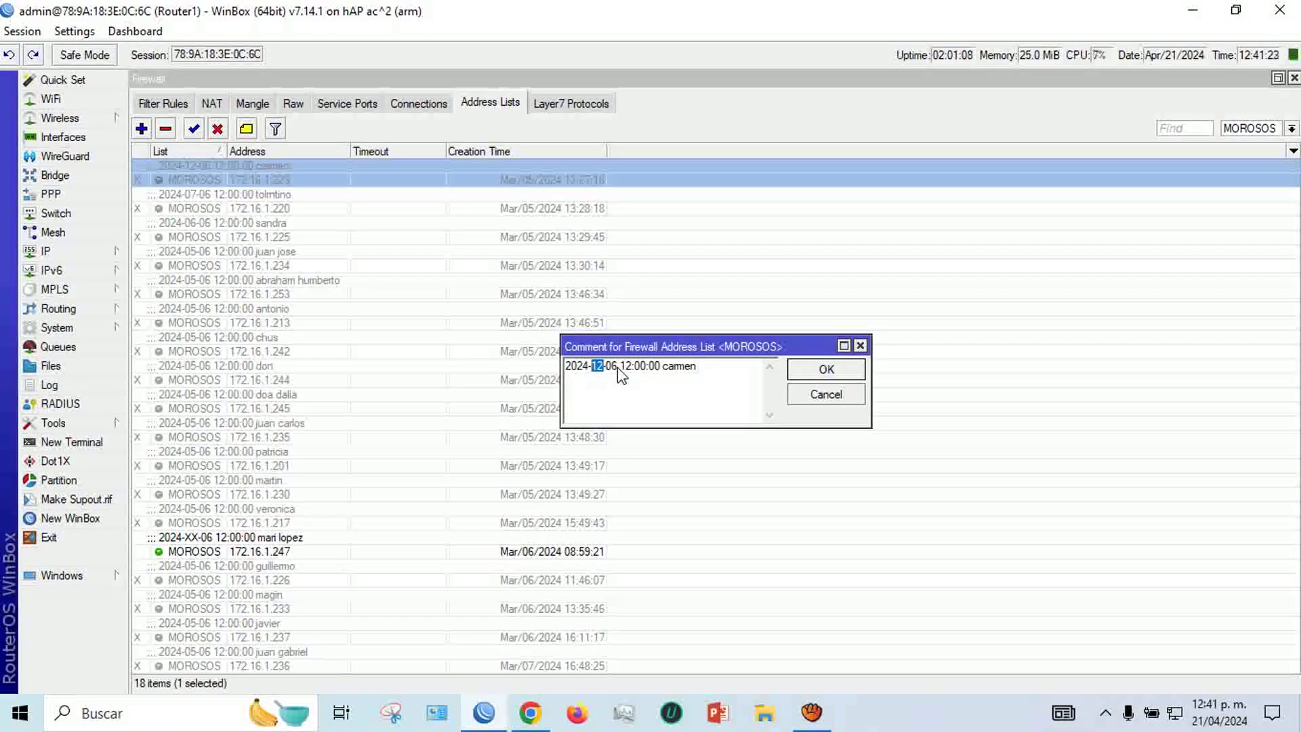
drag(618, 368, 609, 375)
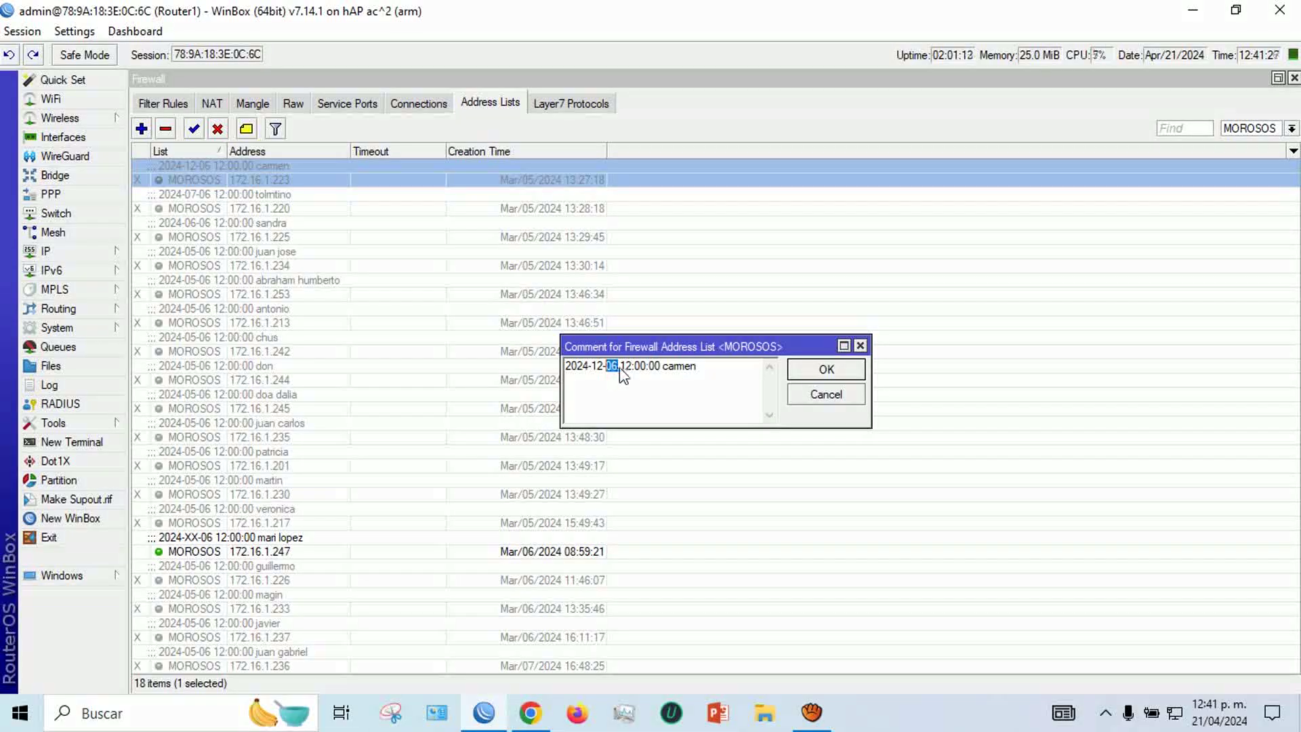
drag(622, 371, 659, 375)
click(860, 346)
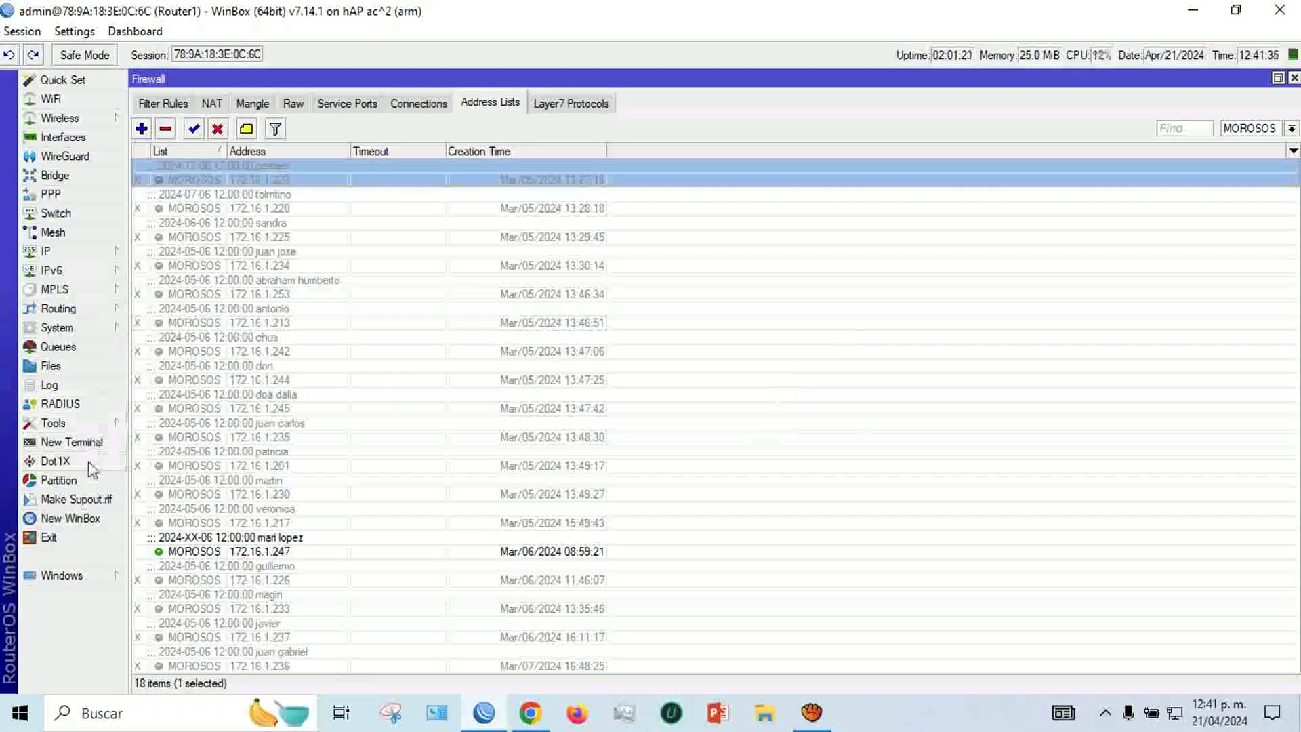
Step: Start a new WinBox session and connect to the MikroTik CCR1016-12G router at 172.16.1.1
click(84, 520)
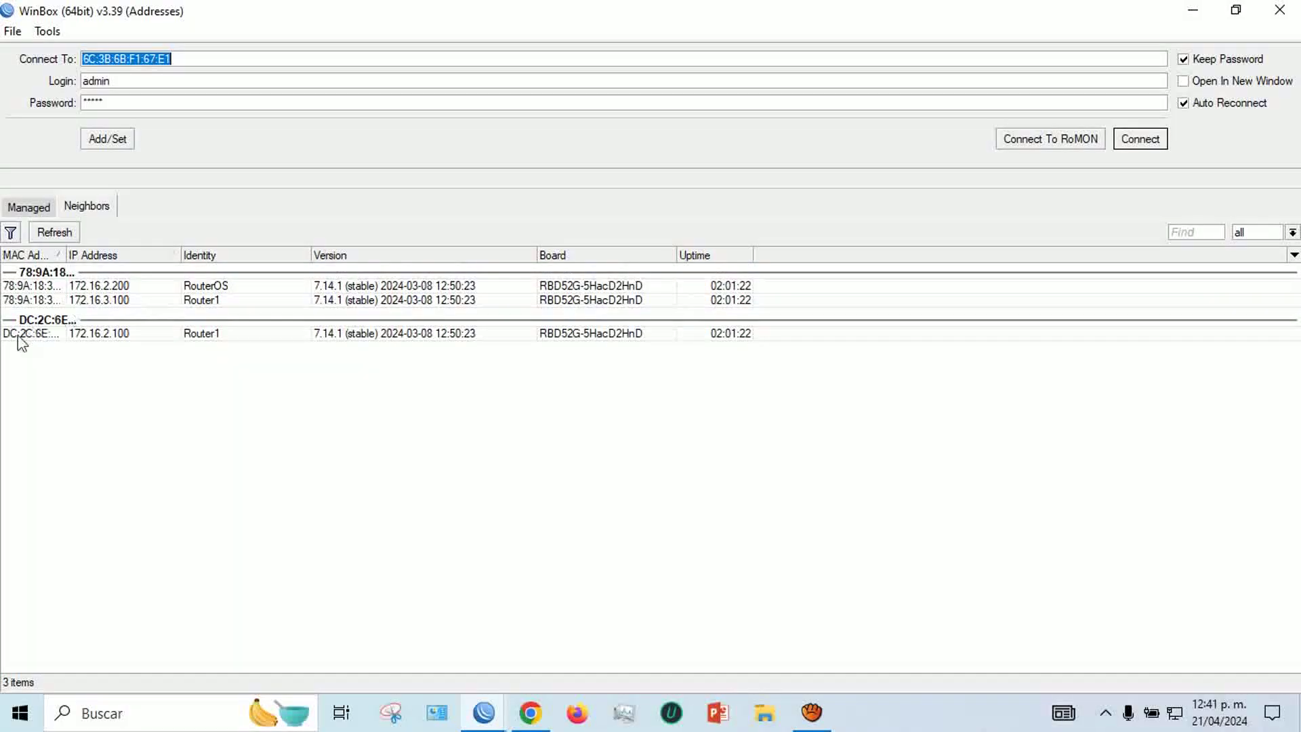
click(34, 353)
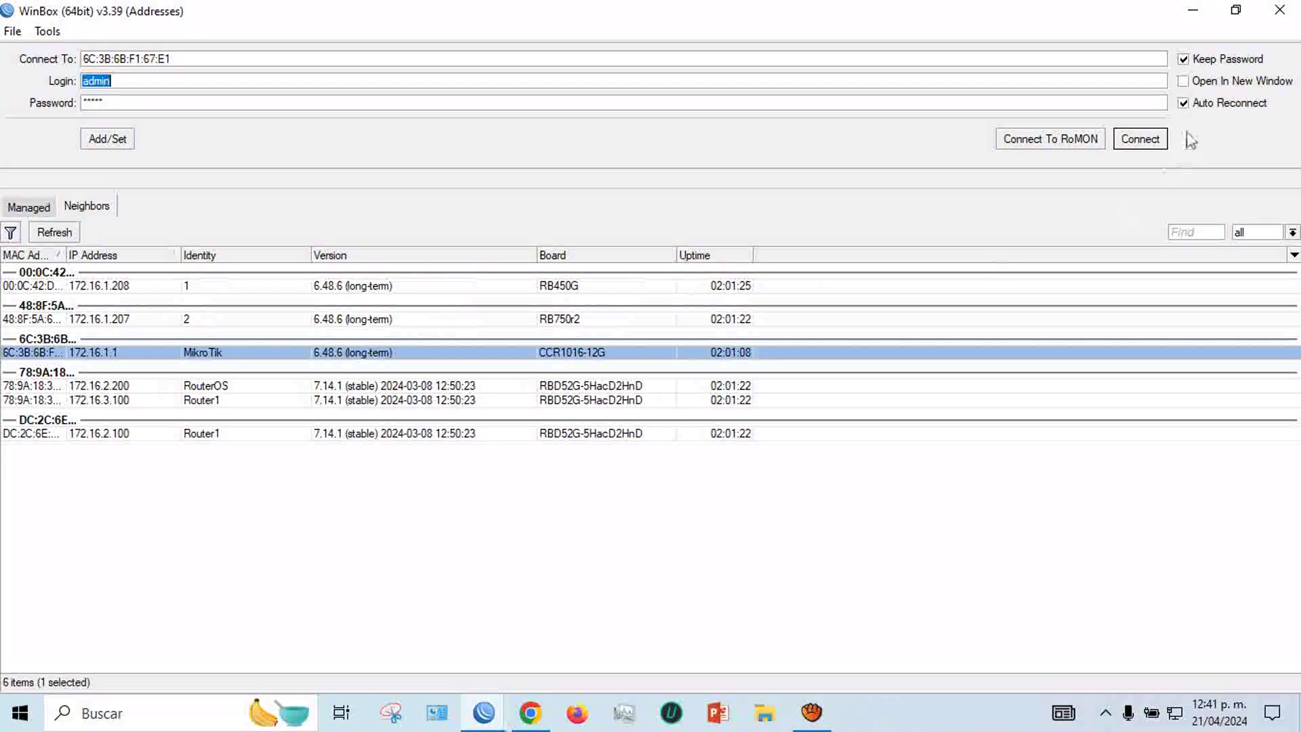
click(1159, 145)
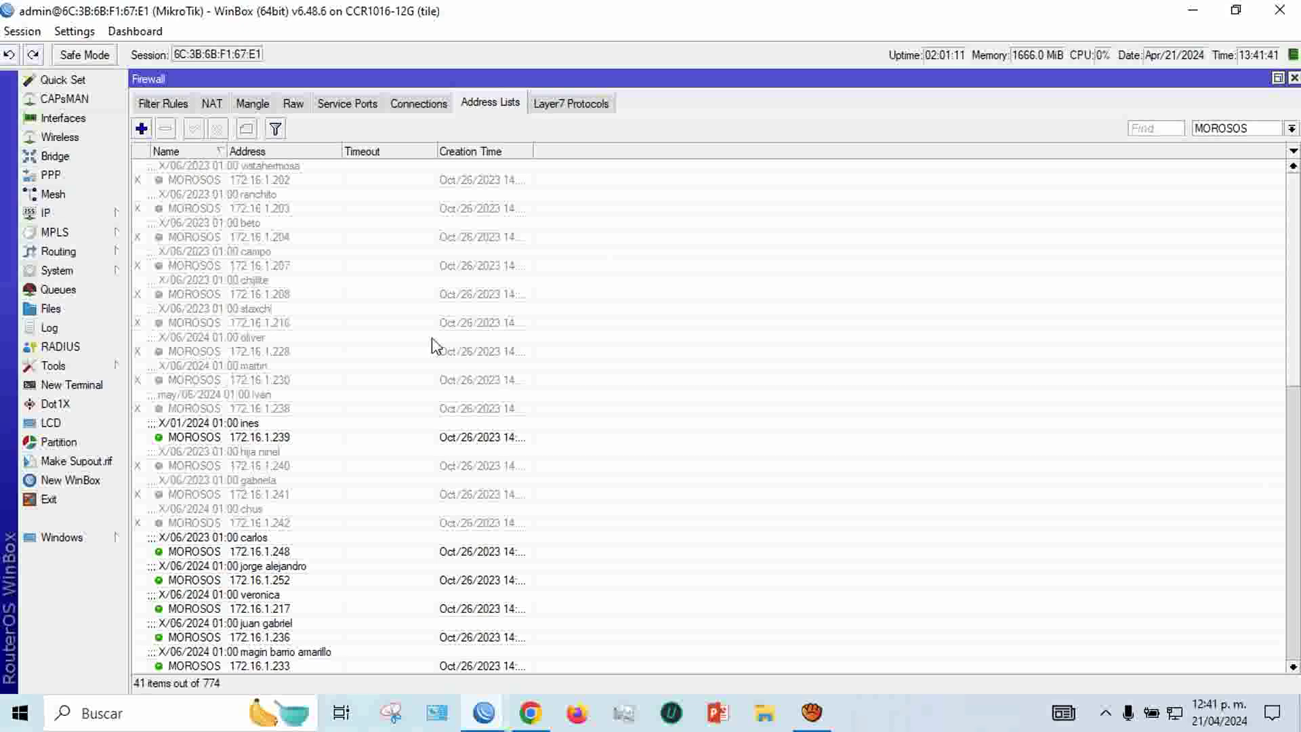
Step: Examine the month, day, year and time parts in the CPU entry's comment in the MOROSOS list, then close the comment
drag(1291, 182, 516, 440)
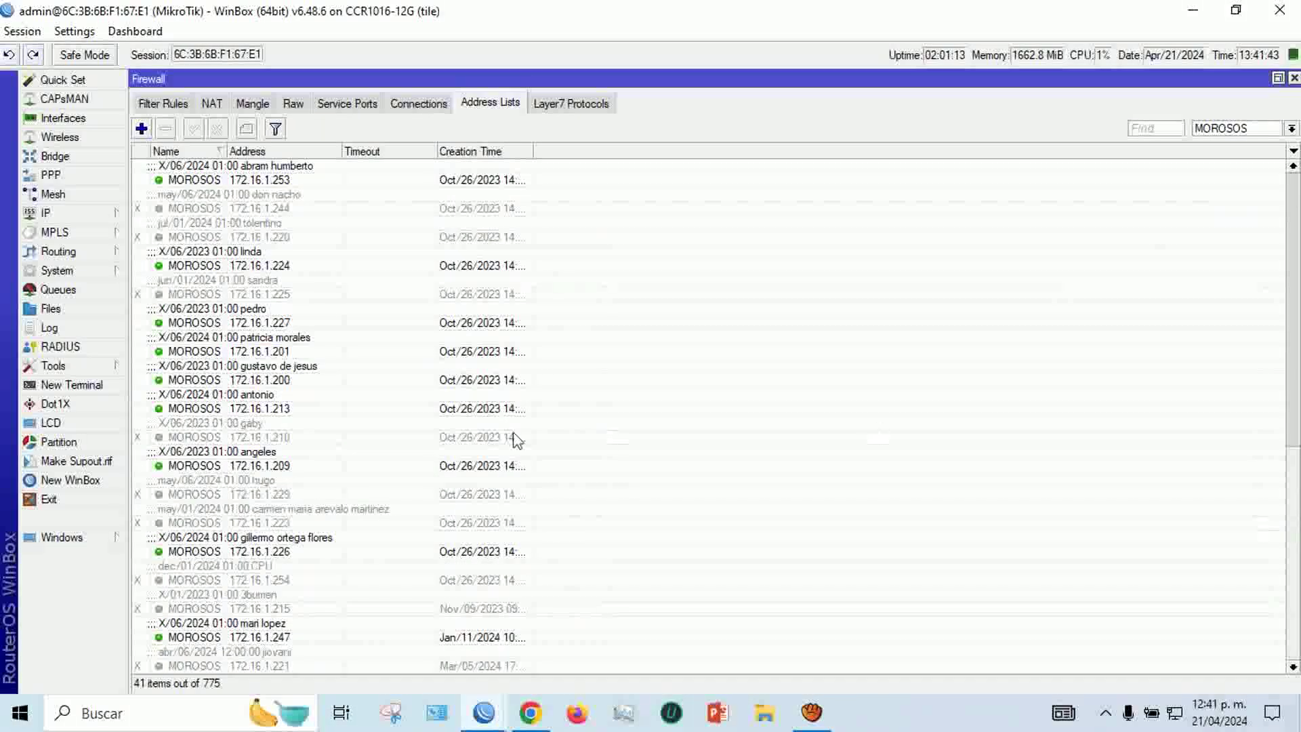
click(237, 577)
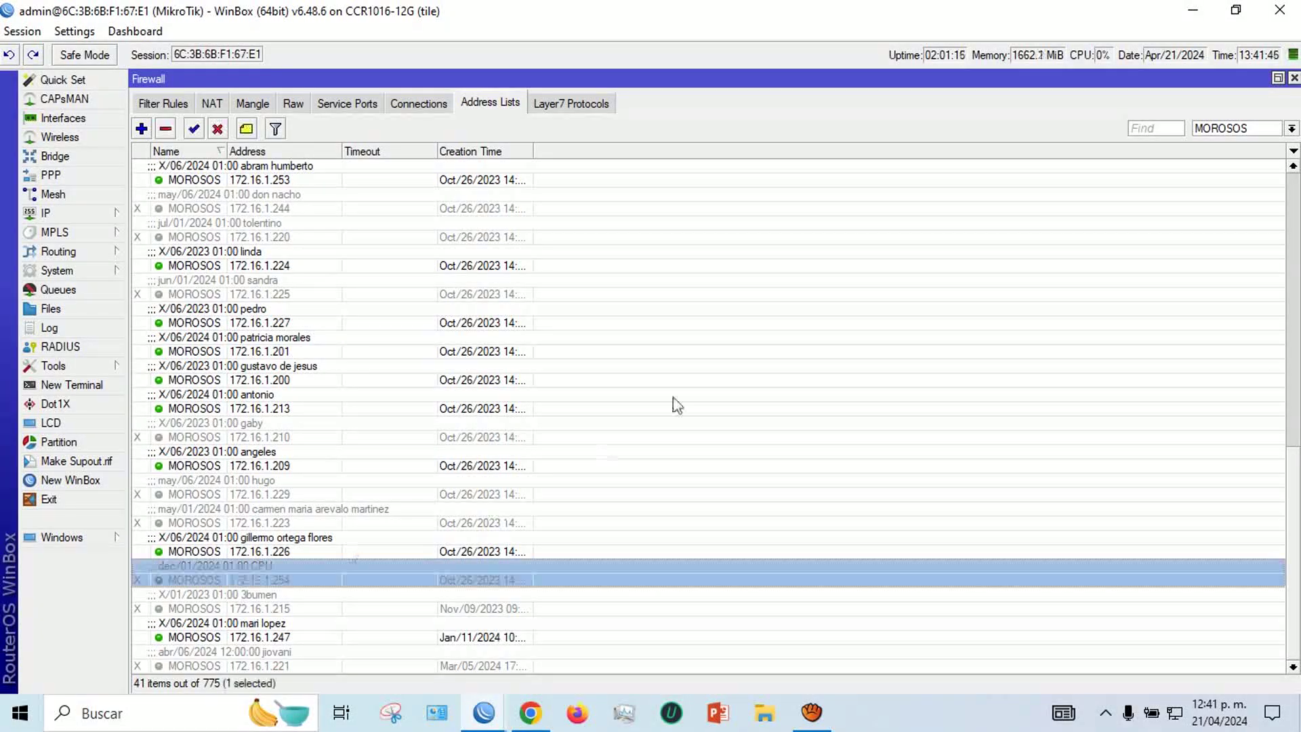
click(240, 133)
click(631, 398)
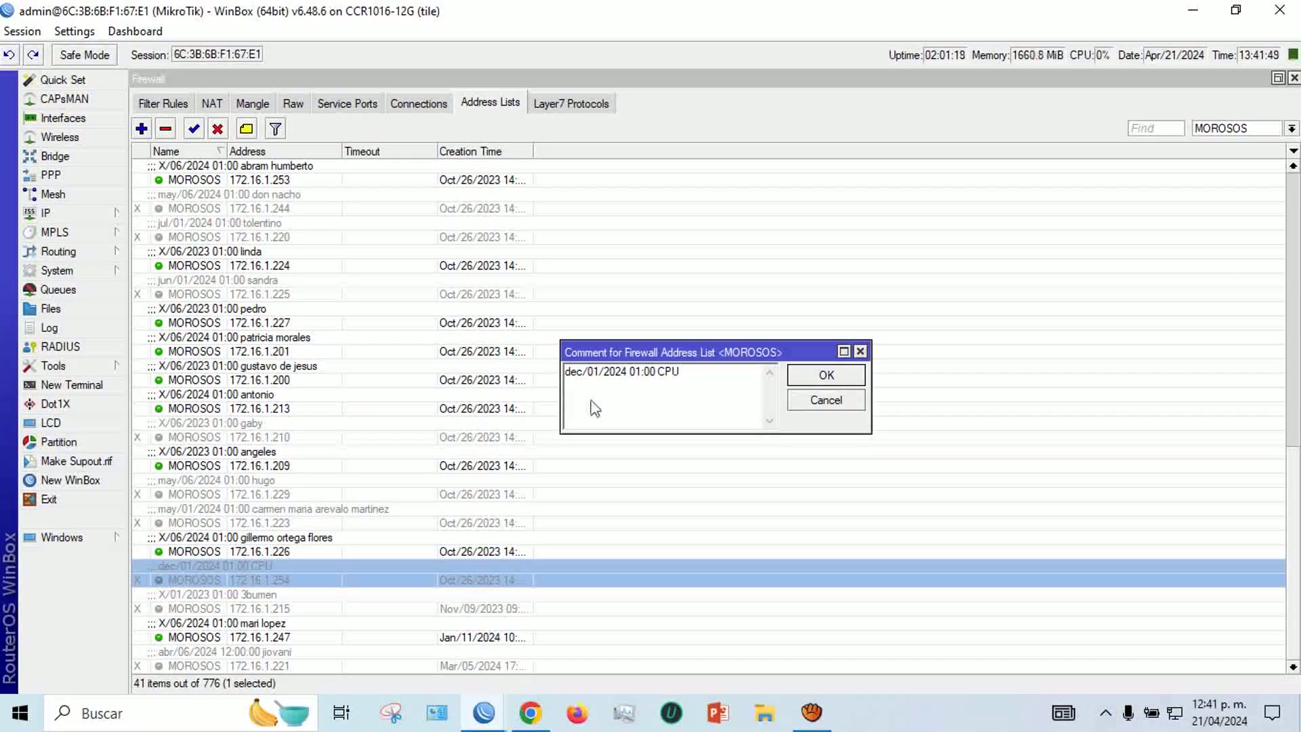
drag(584, 373, 556, 373)
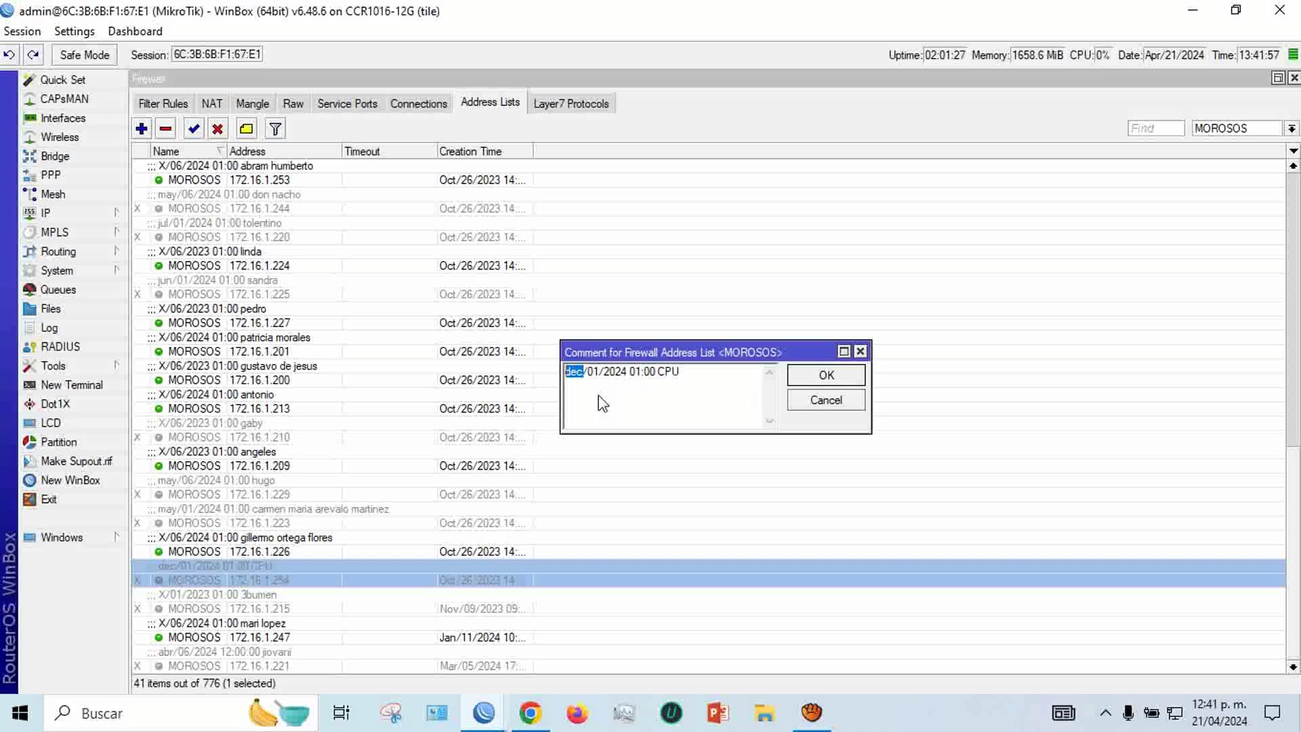
double_click(594, 371)
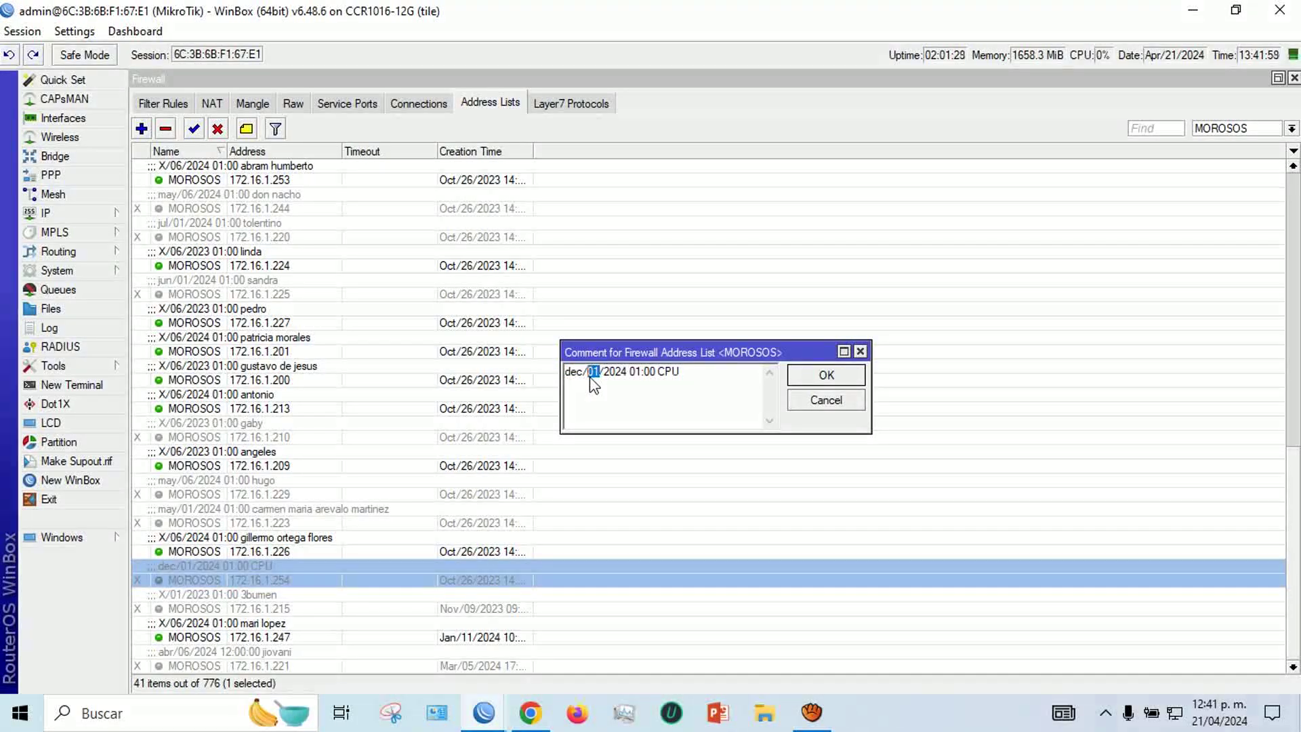
drag(628, 374, 605, 377)
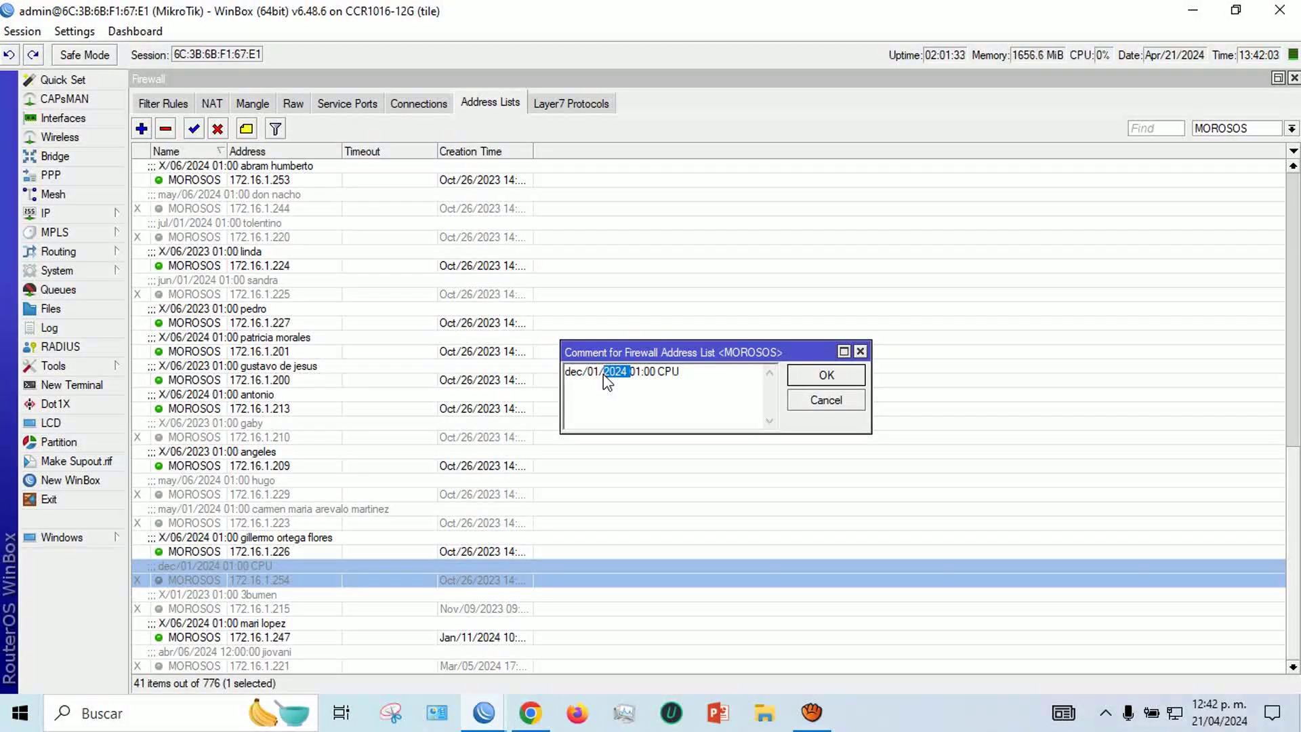
drag(628, 377, 661, 383)
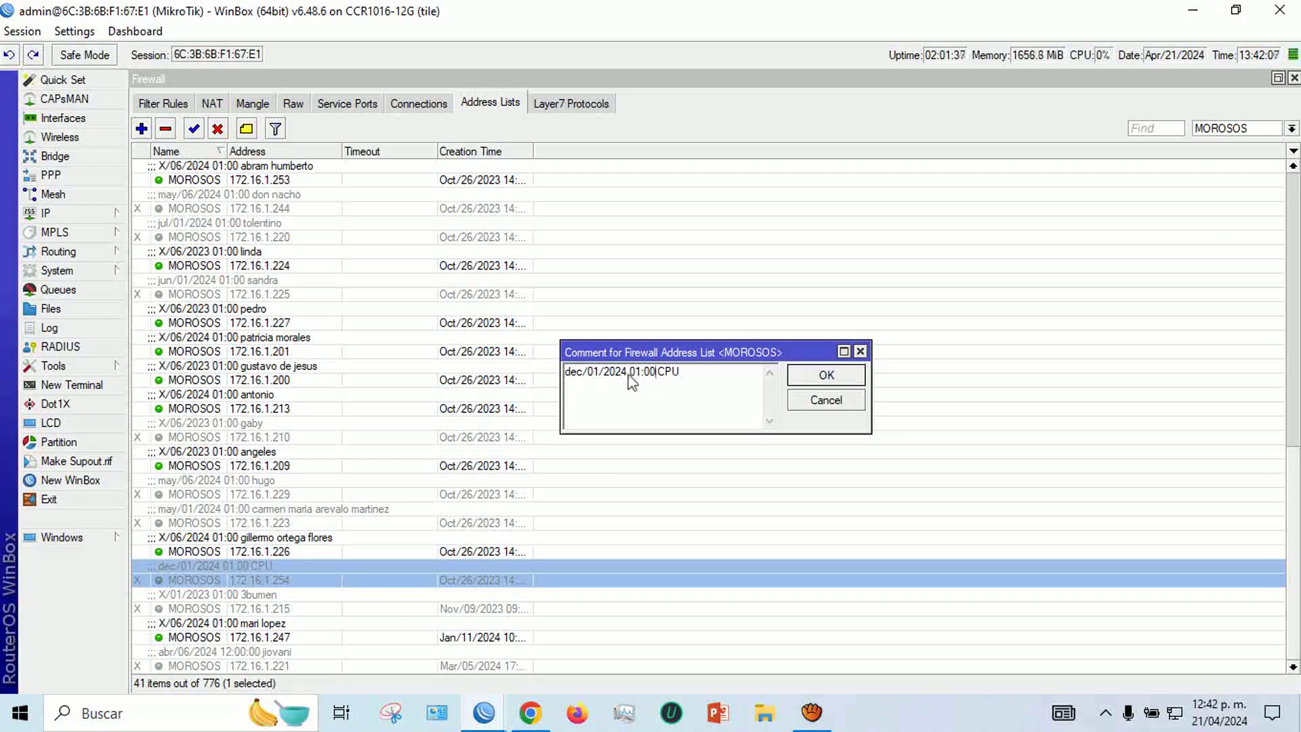
drag(630, 381, 659, 377)
click(646, 384)
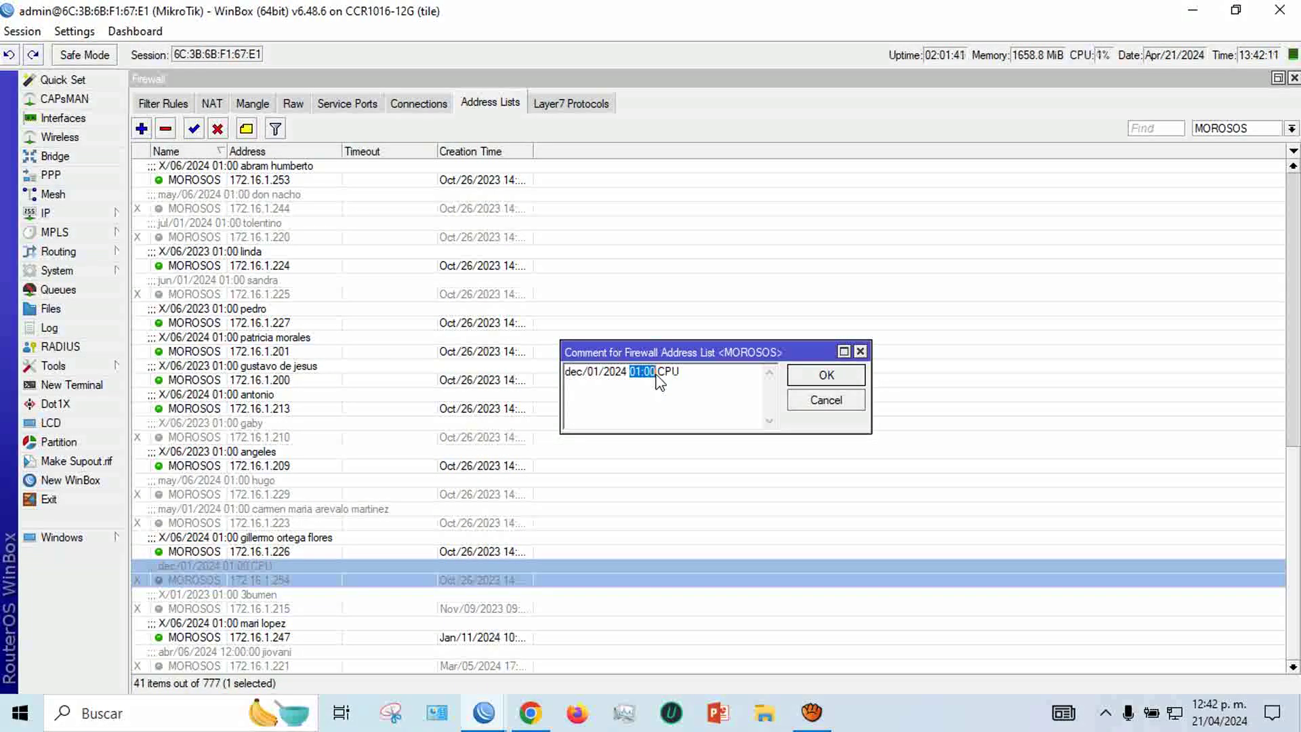
click(860, 351)
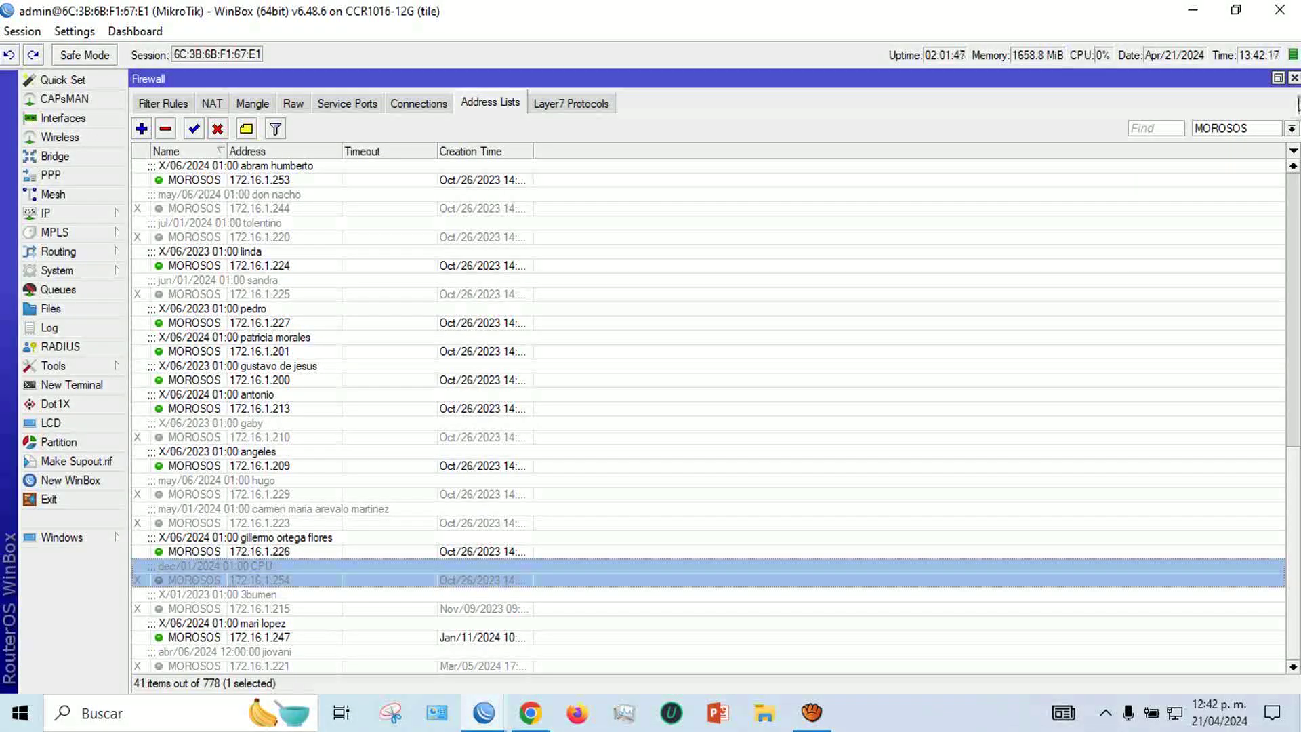
Step: Close the firewall lists, open the system Scheduler and inspect the MONITOR-MIKRO-ZAMBAD-CORTE and MONITOR-MIKRO-ZAMBAD-Activos schedules
click(1294, 78)
click(66, 271)
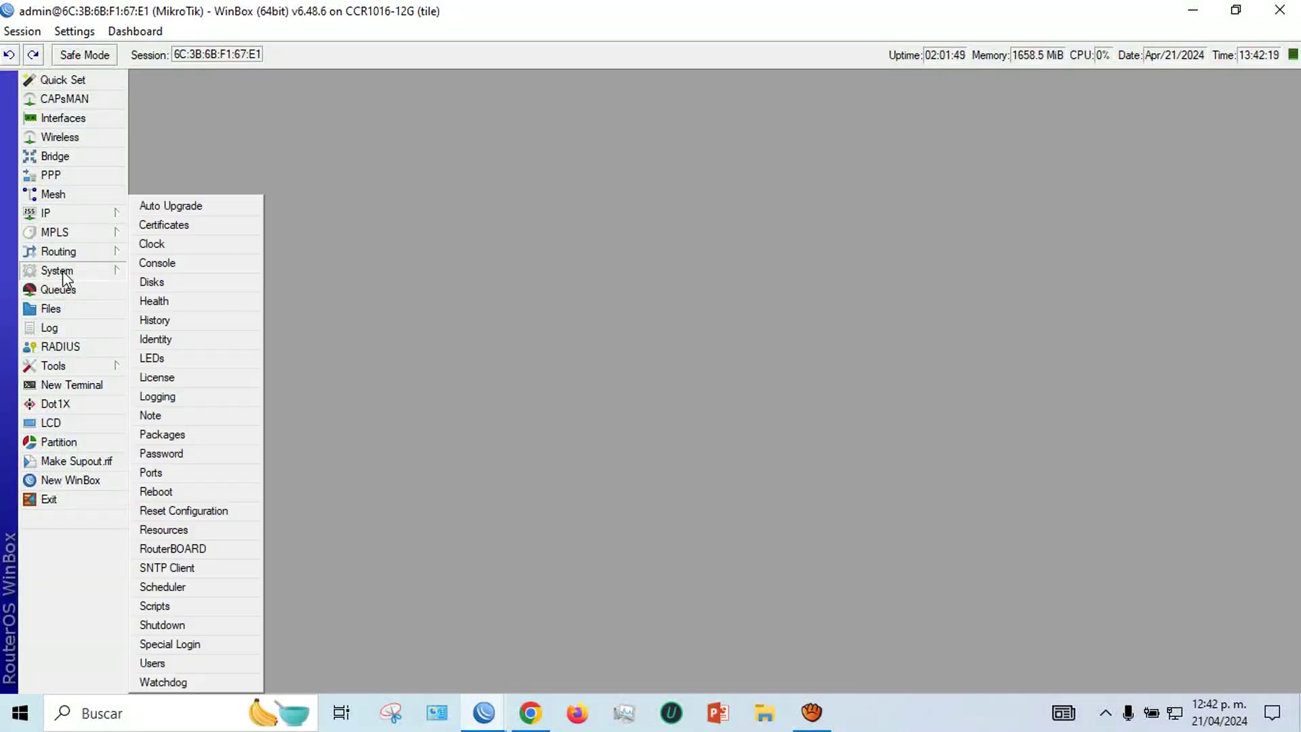
click(162, 587)
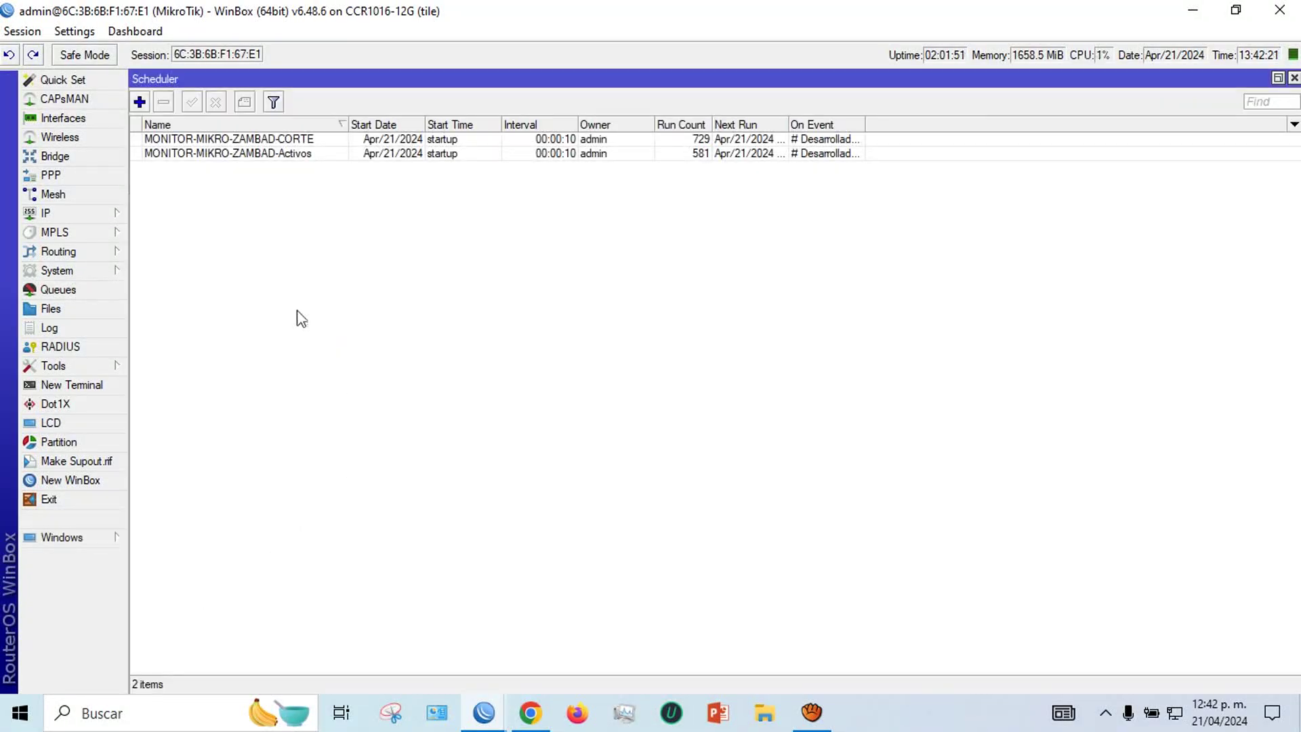
double_click(576, 140)
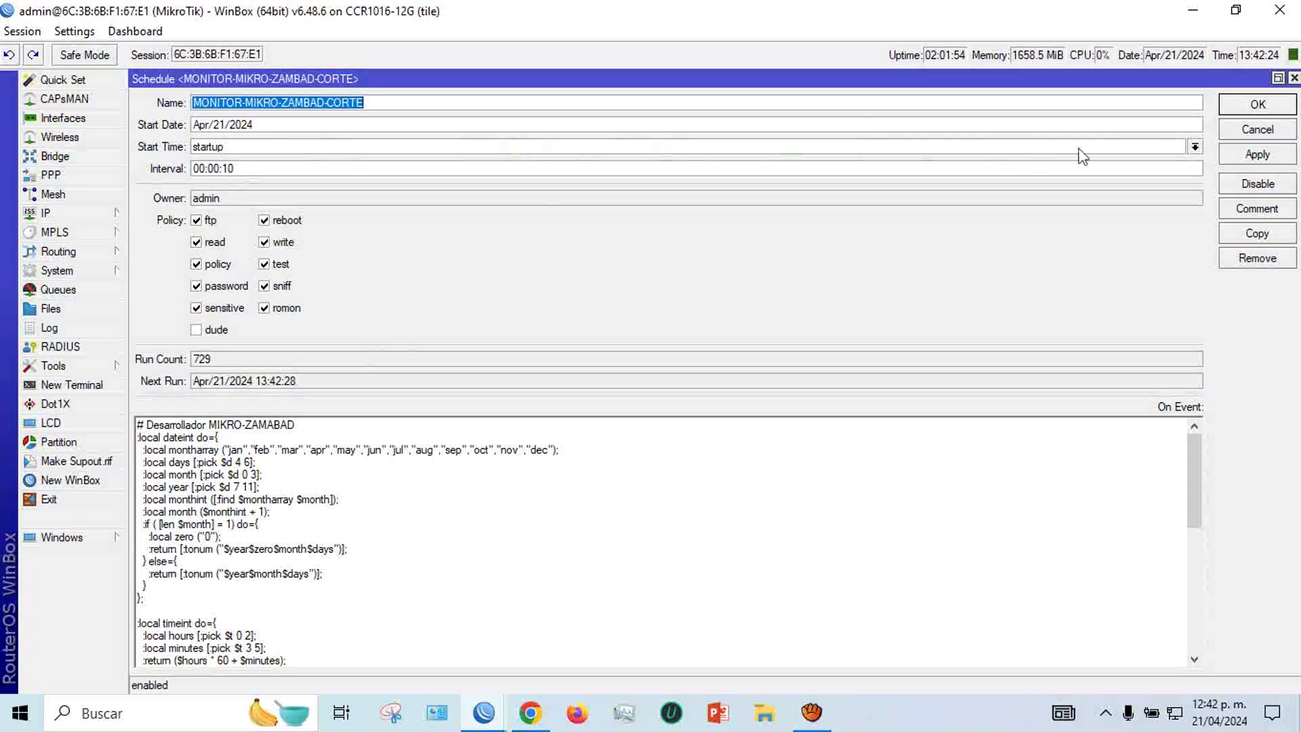
click(1293, 77)
double_click(601, 158)
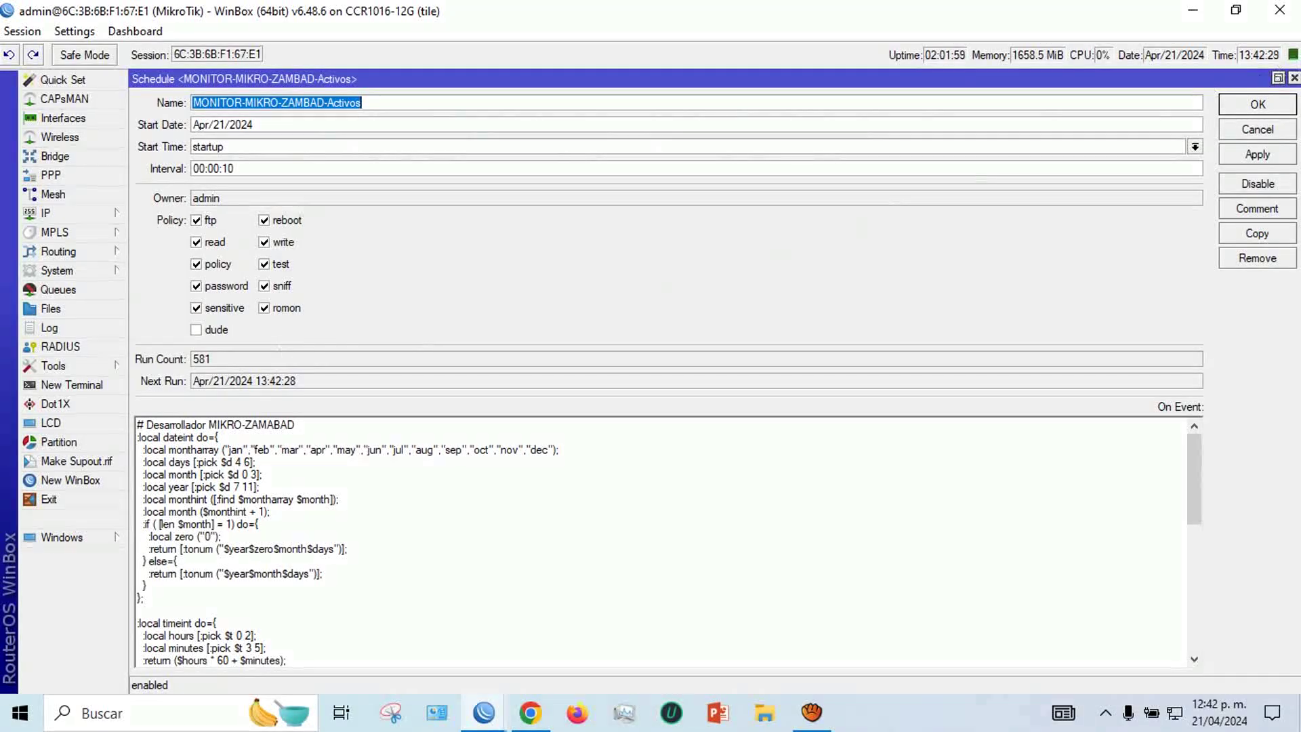
click(1295, 79)
Step: Set the interval of the MONITOR-MIKRO-ZAMBAD-CORTE schedule to 00:02:00 and save it
click(295, 135)
double_click(292, 135)
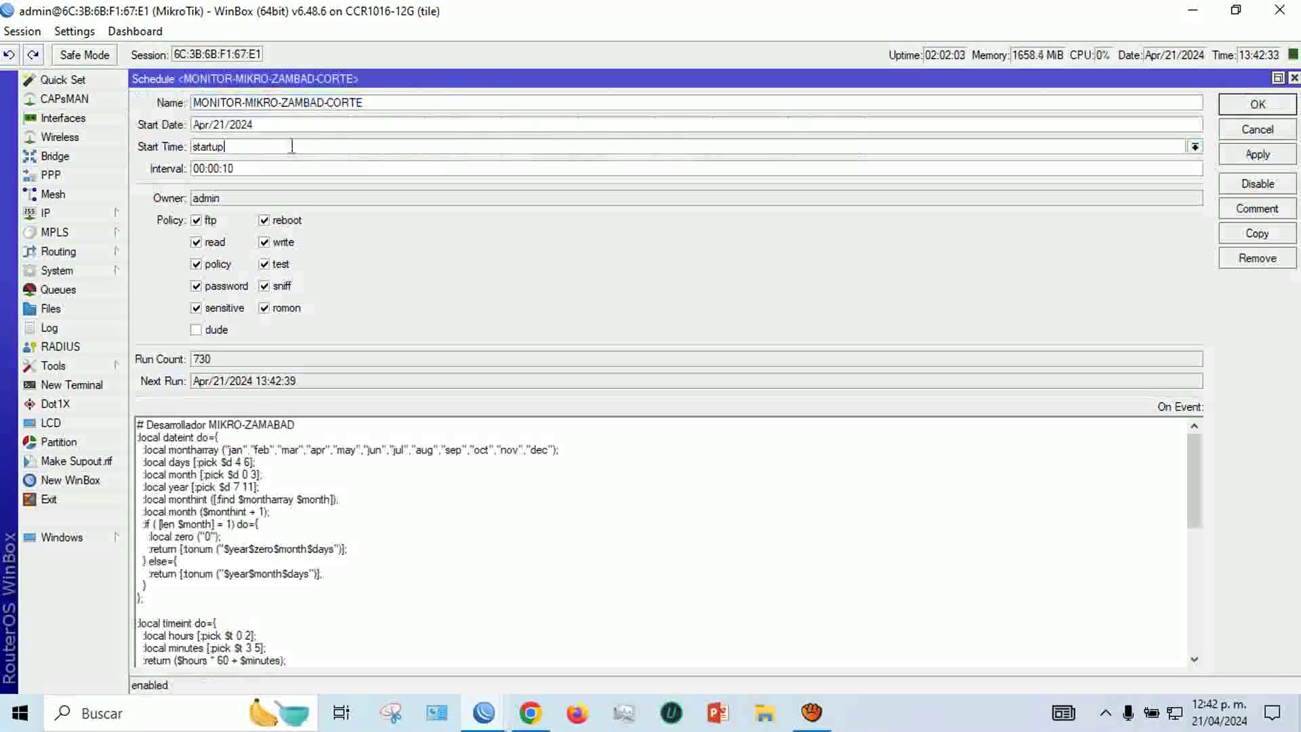
double_click(213, 169)
text(02:)
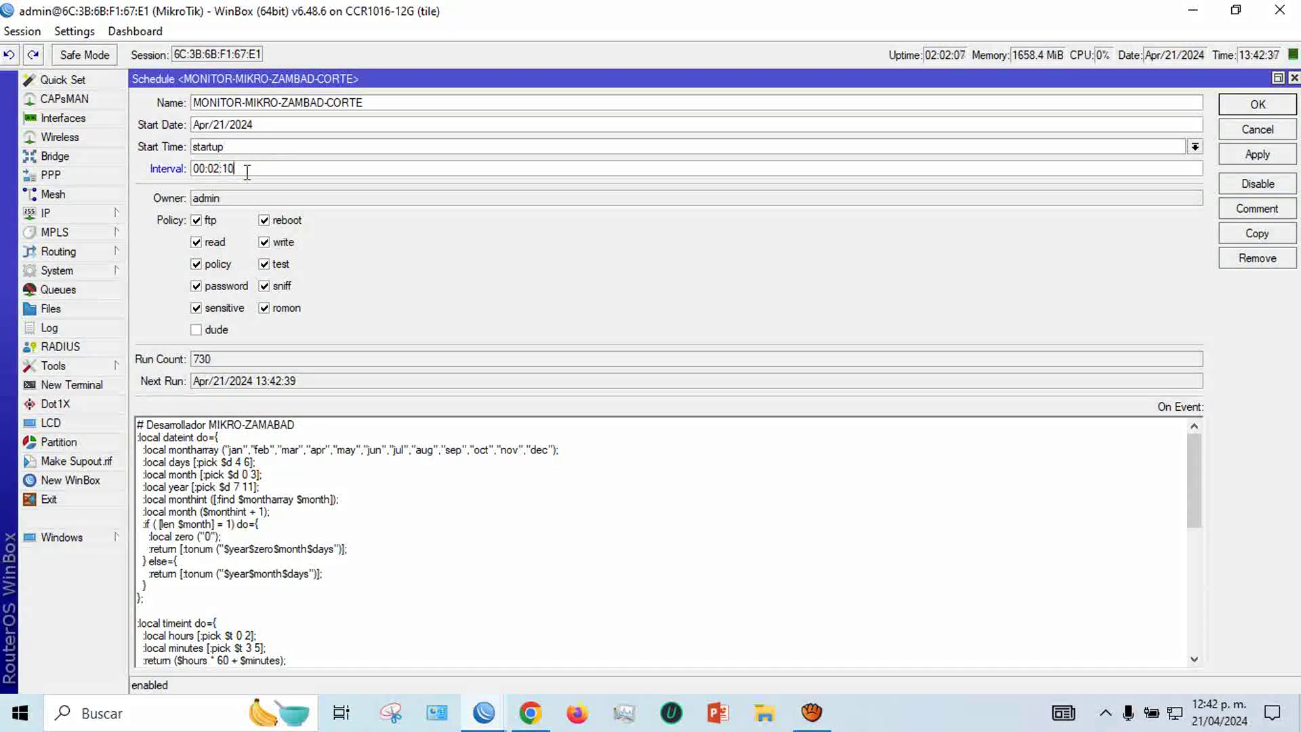
text(00)
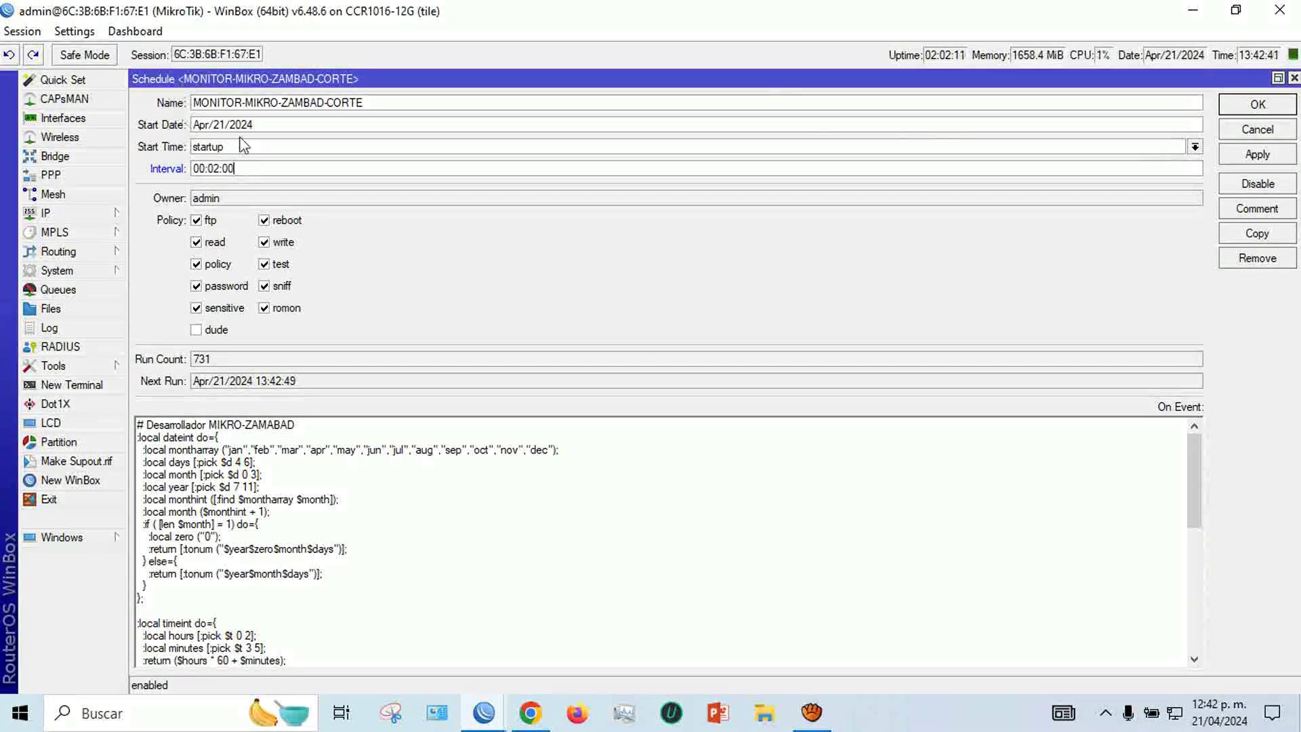
click(1267, 107)
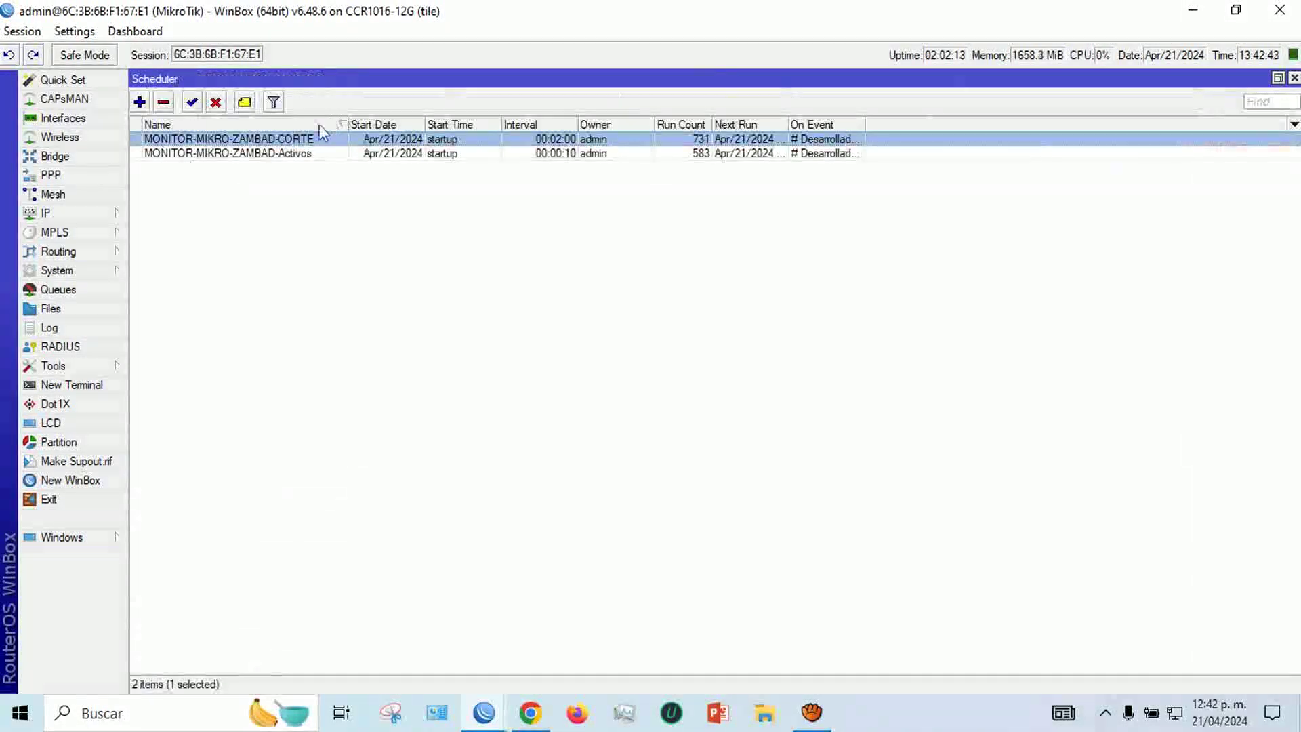
Step: Set the interval of the MONITOR-MIKRO-ZAMBAD-Activos schedule to 00:02:00, save it and close the Scheduler
double_click(309, 154)
double_click(227, 169)
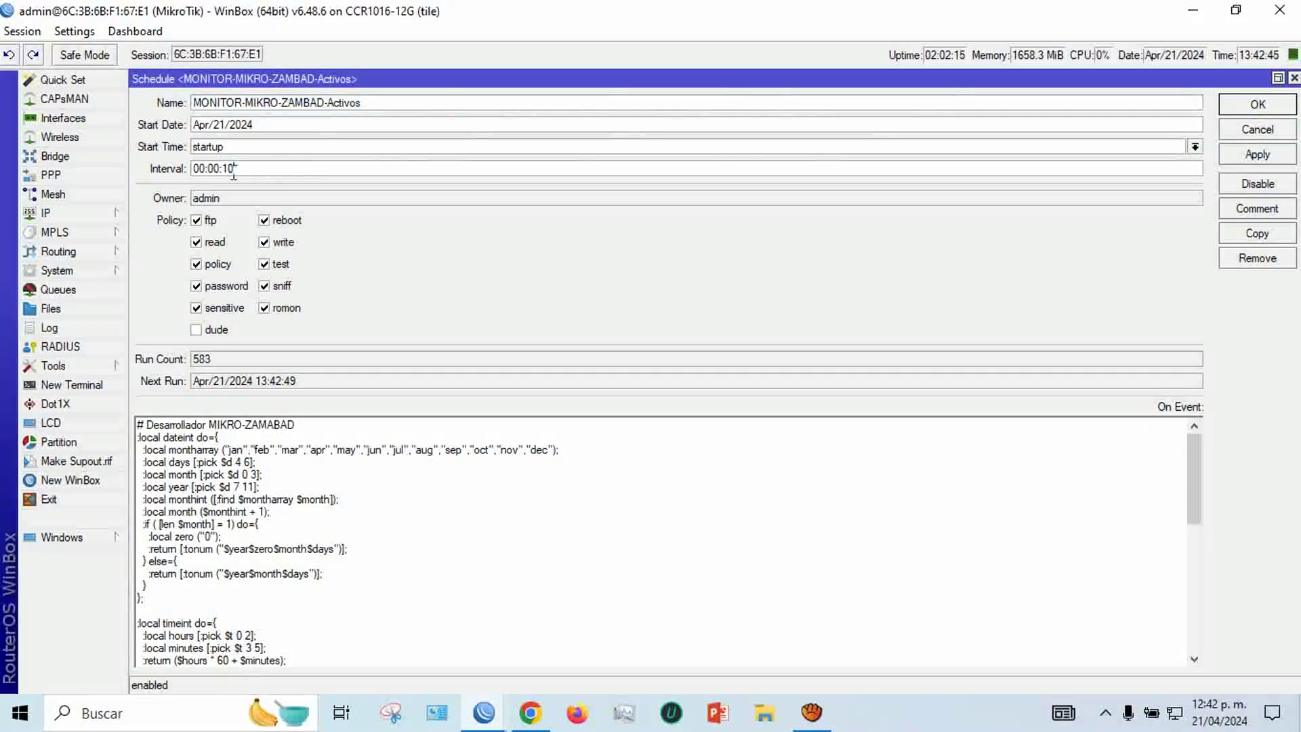
text(0:)
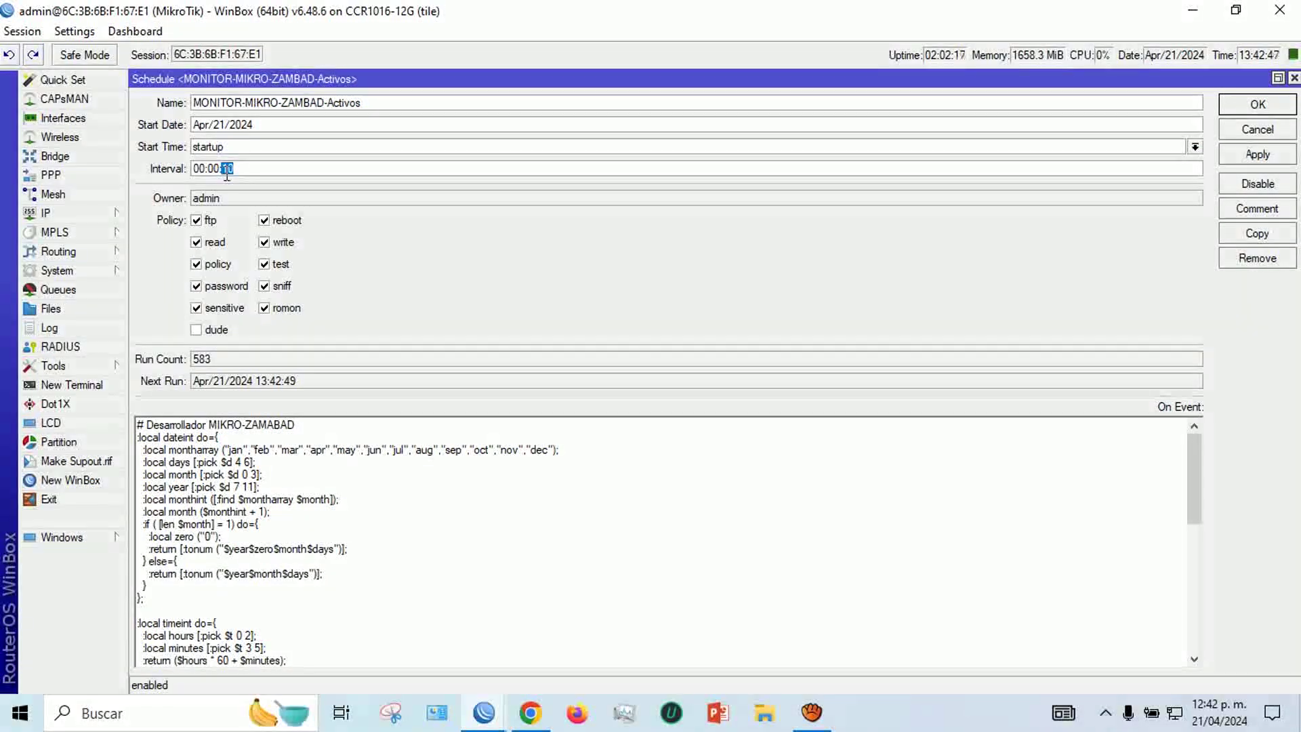
text(0)
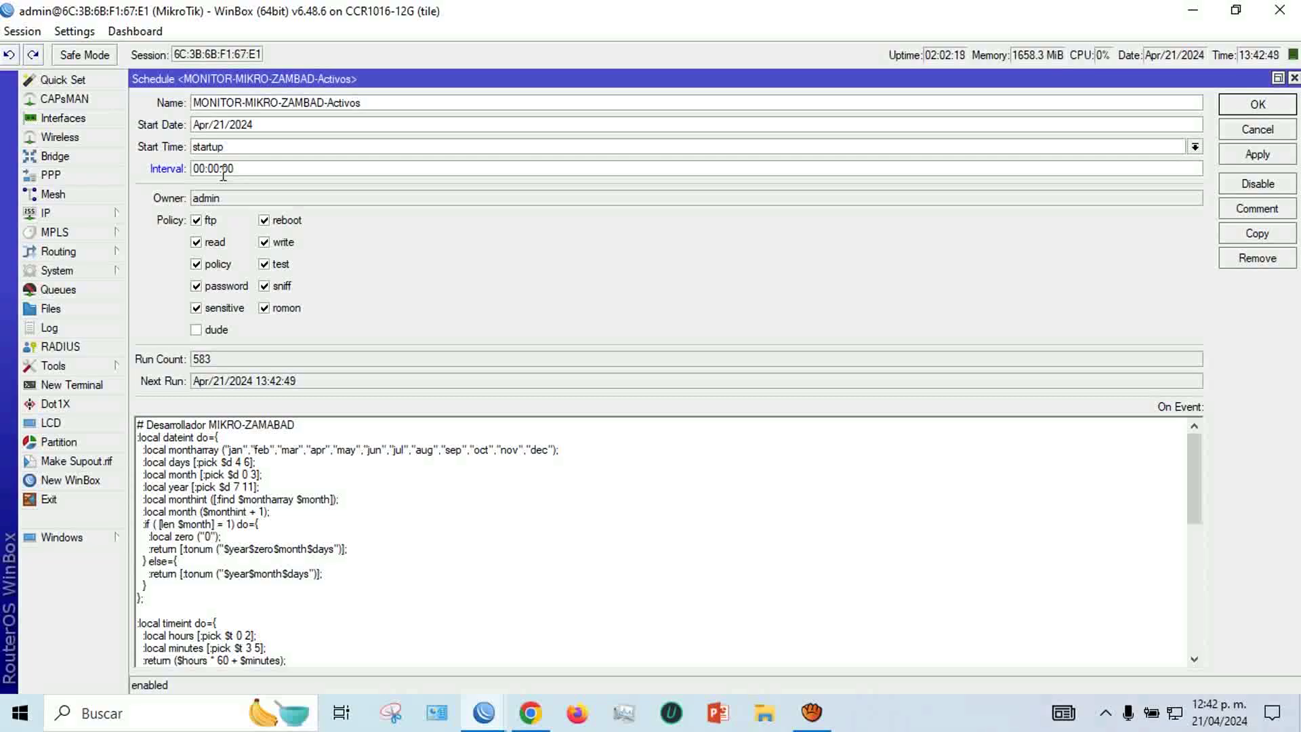
text(2)
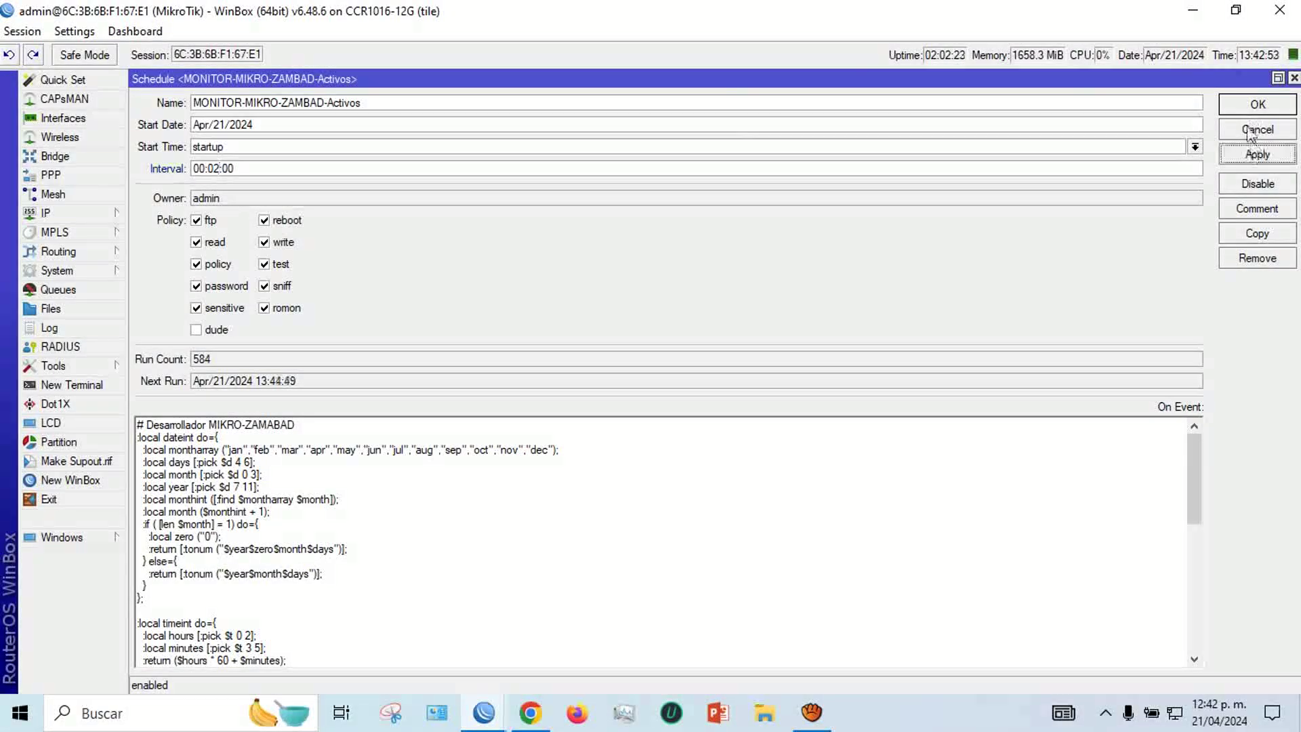
click(1255, 108)
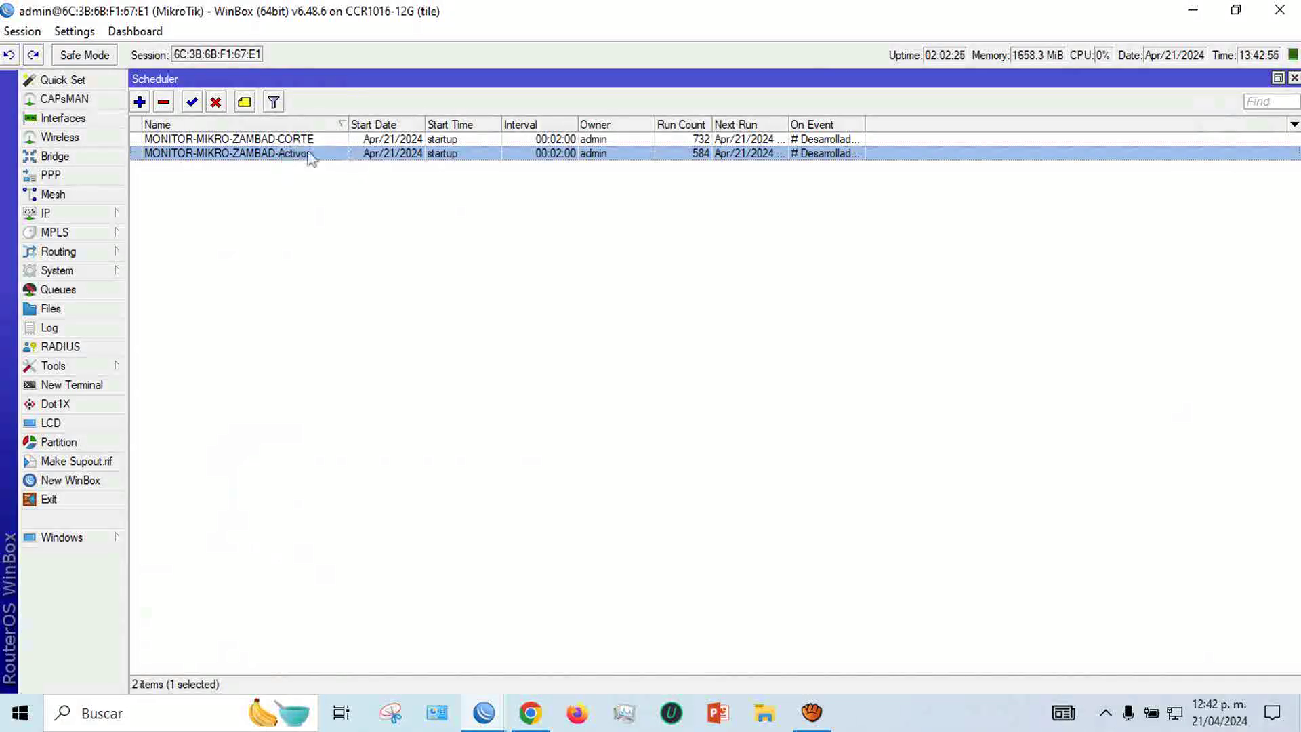
click(1294, 78)
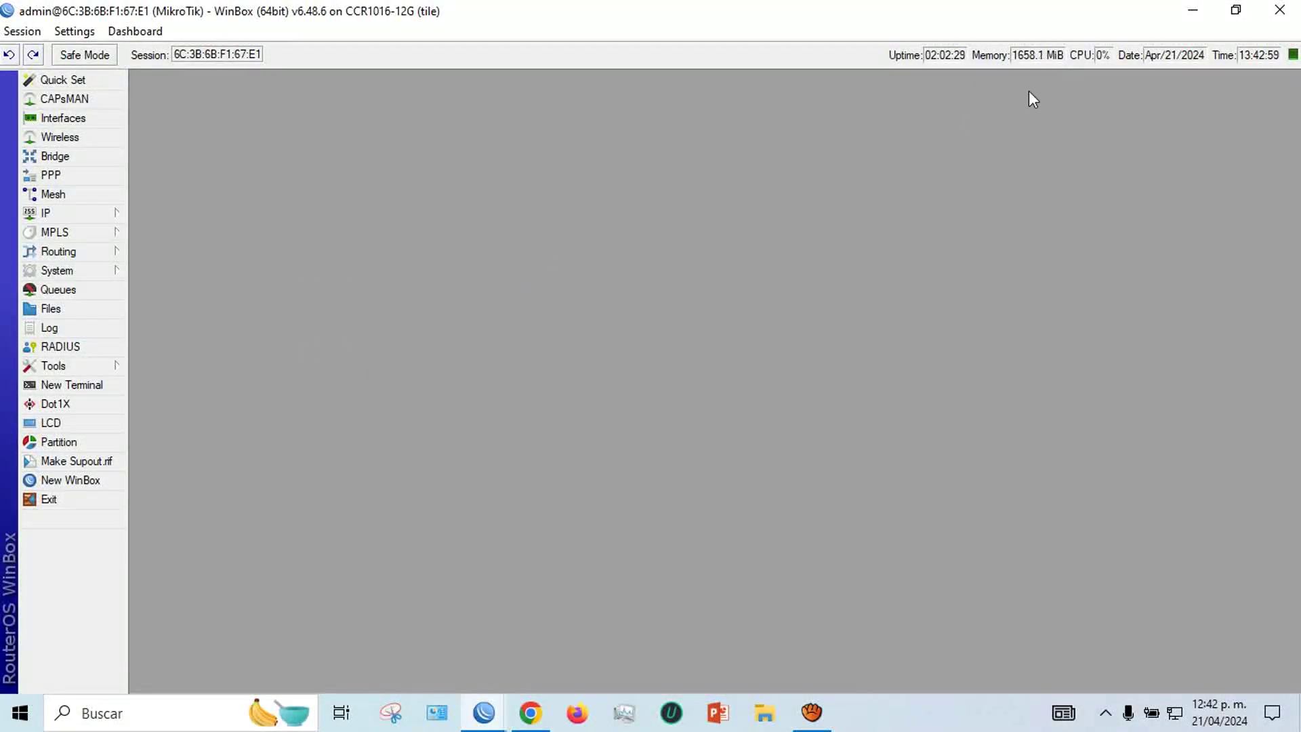
Step: Switch to the Router1 WinBox session and open its system Scheduler
click(483, 713)
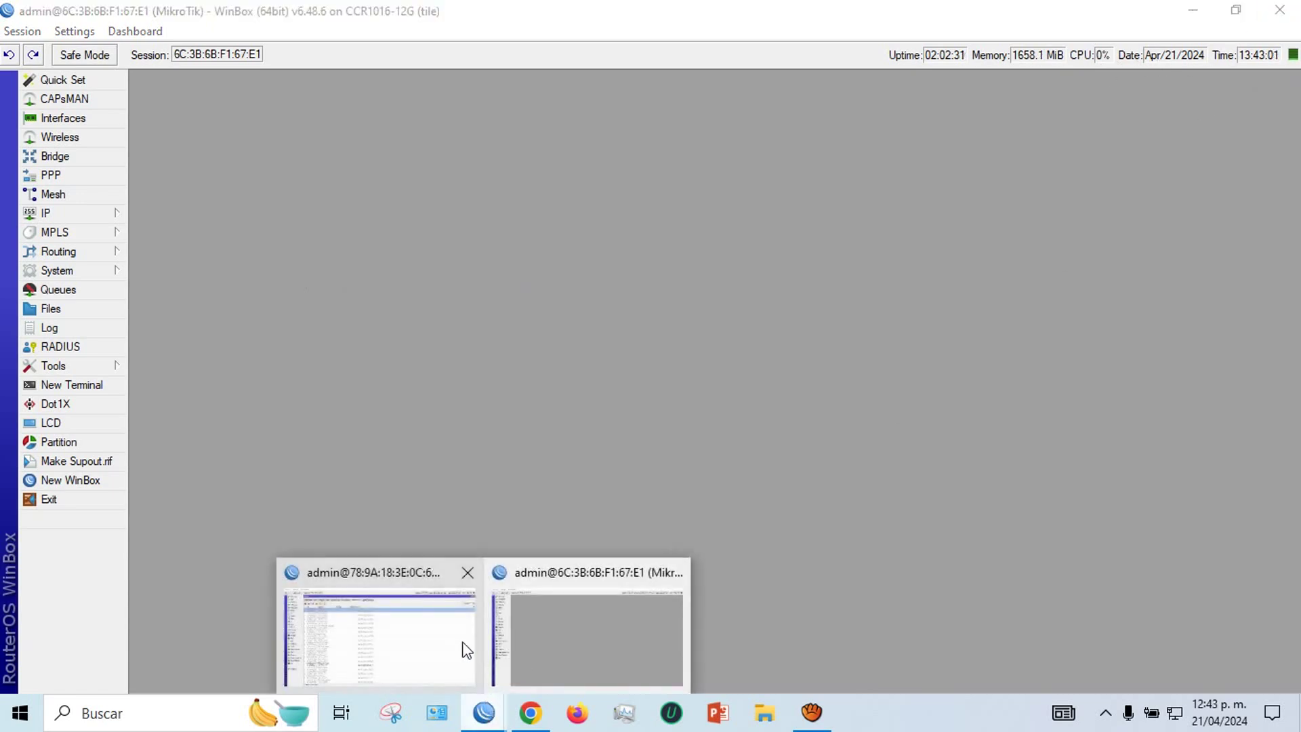
click(465, 647)
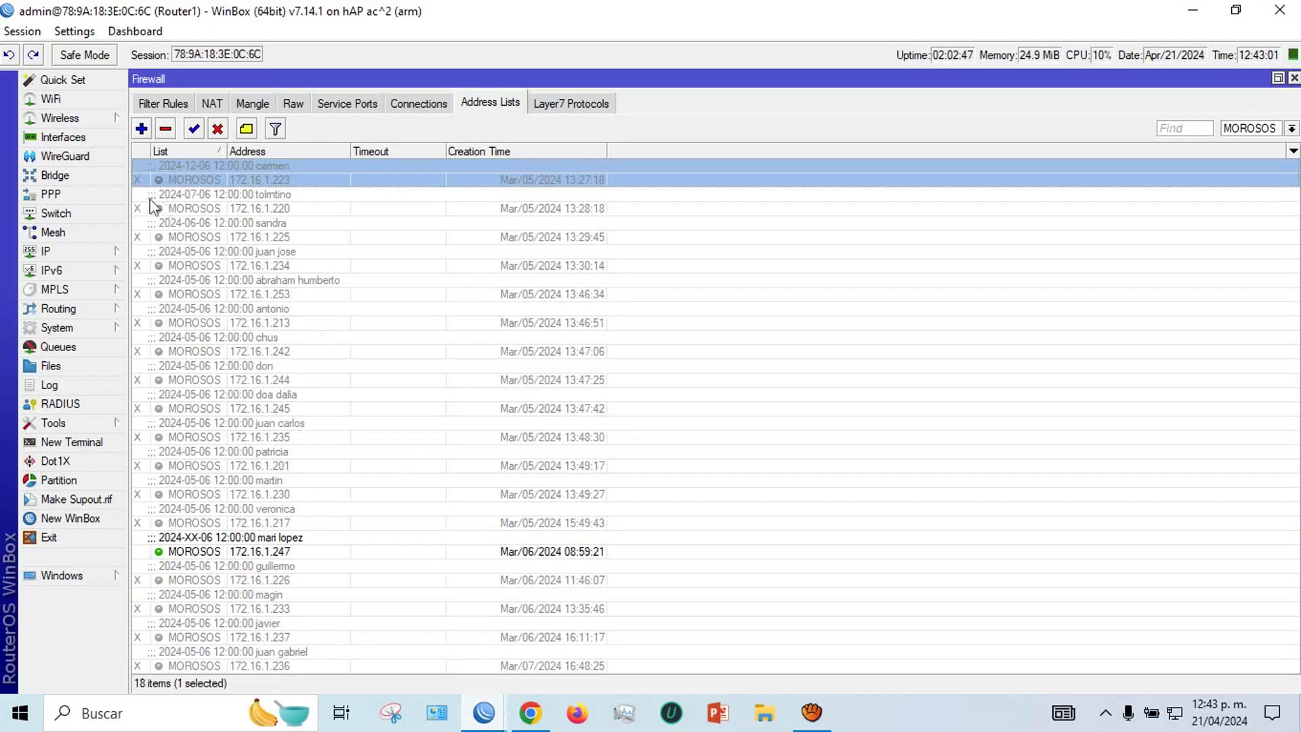
click(72, 330)
click(163, 587)
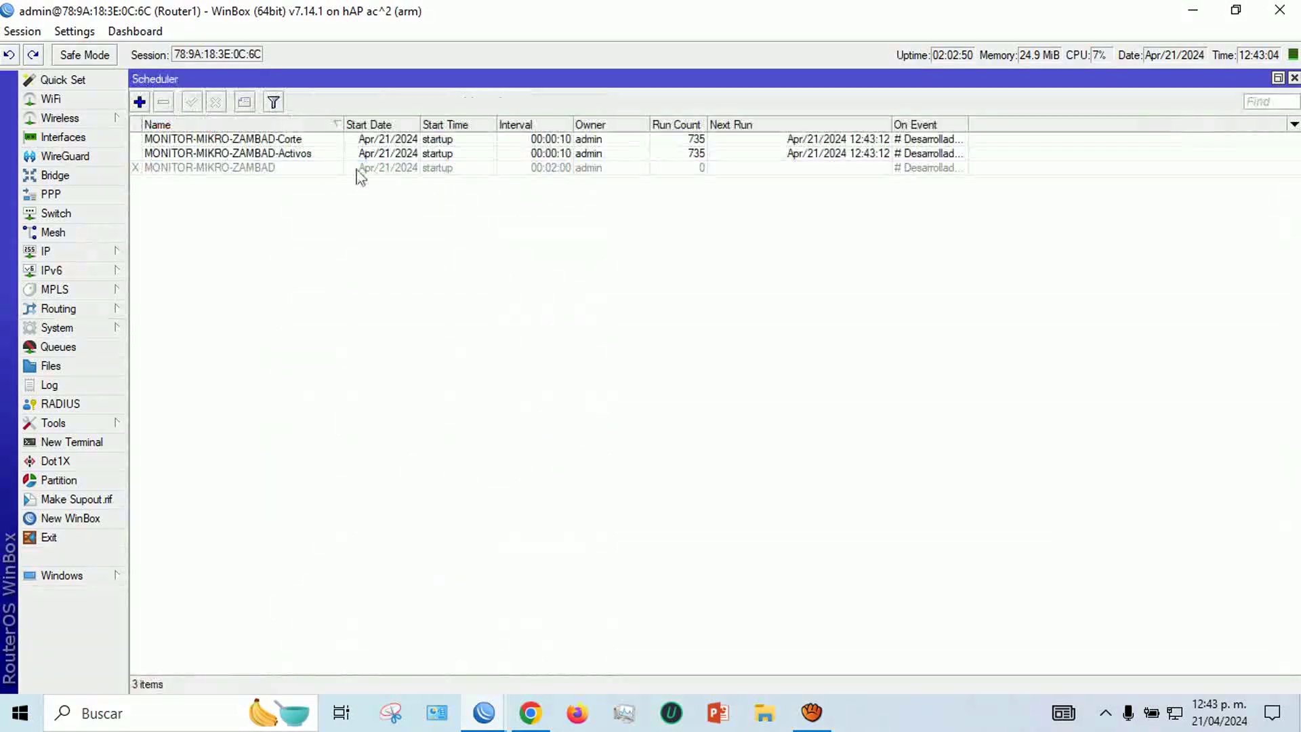
Step: Set Router1's MONITOR-MIKRO-ZAMBAD-Corte schedule to run at an interval of 00:02:00 and save it
click(274, 139)
double_click(274, 141)
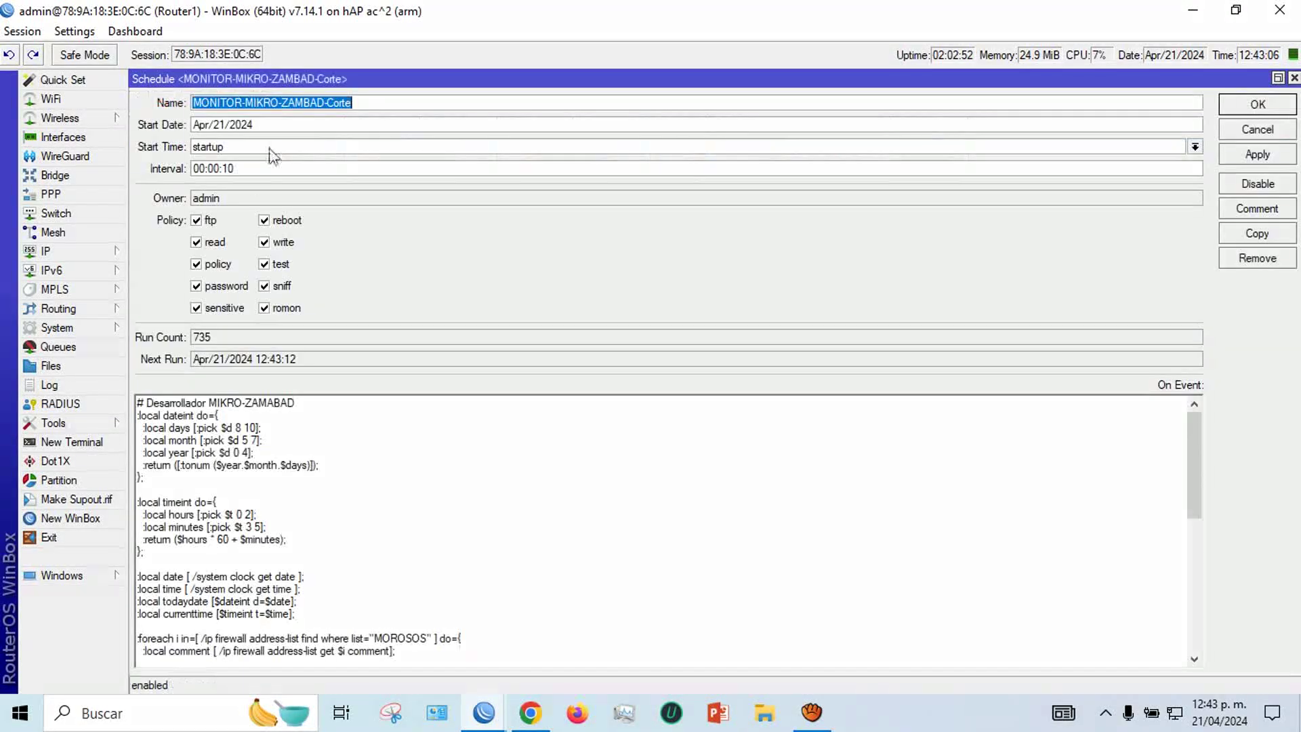
click(216, 169)
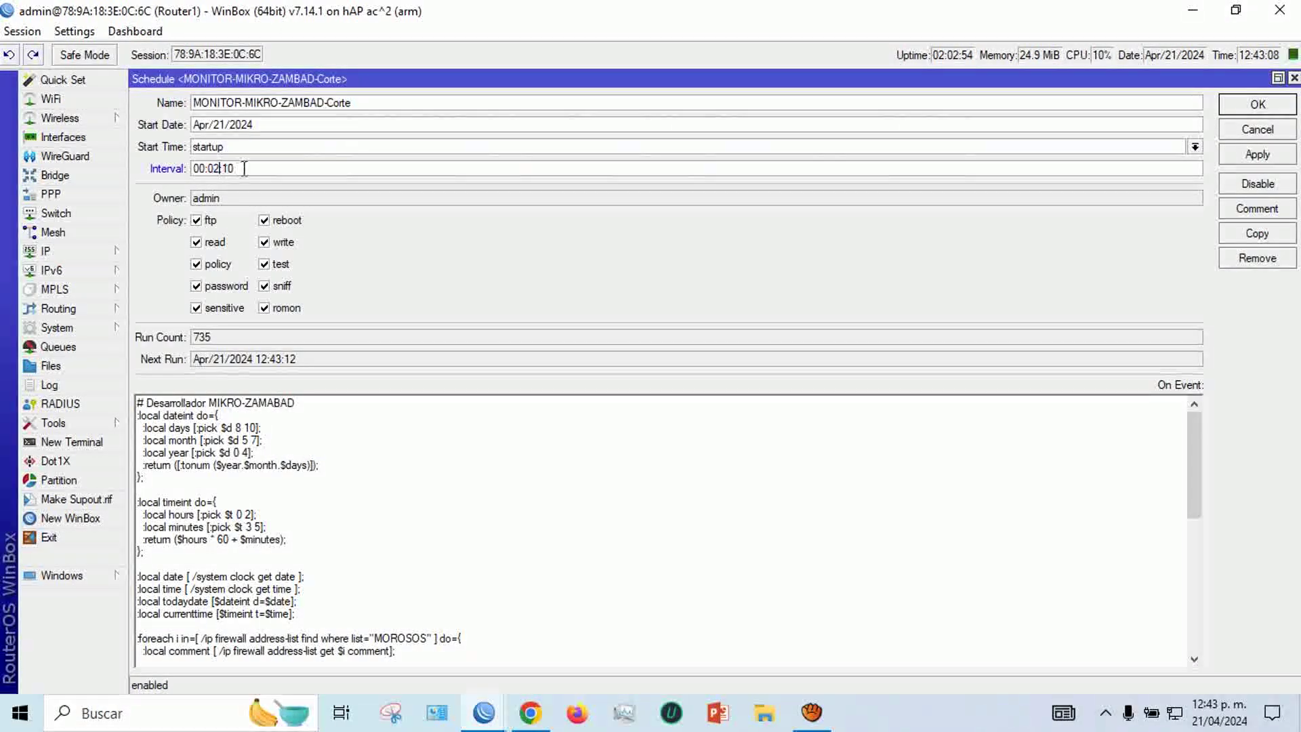
click(244, 169)
key(BackSpace)
key(BackSpace)
text(00)
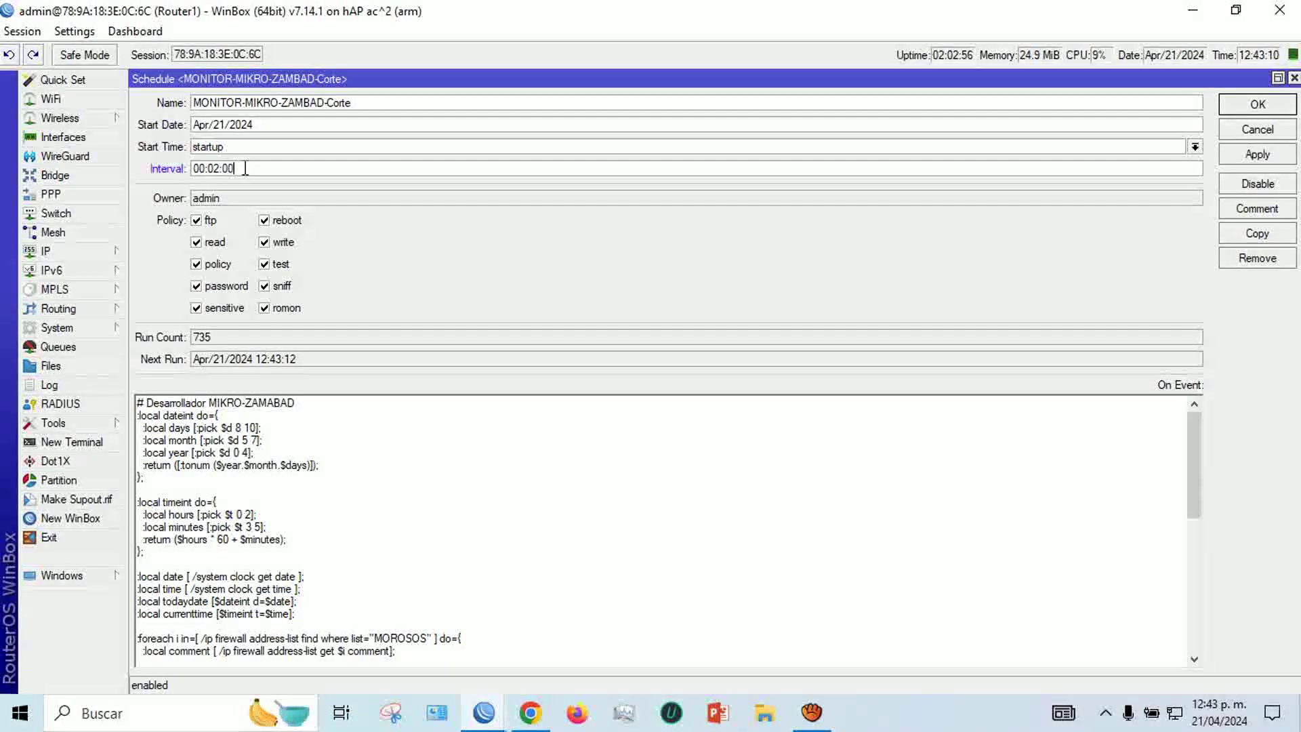
click(1258, 104)
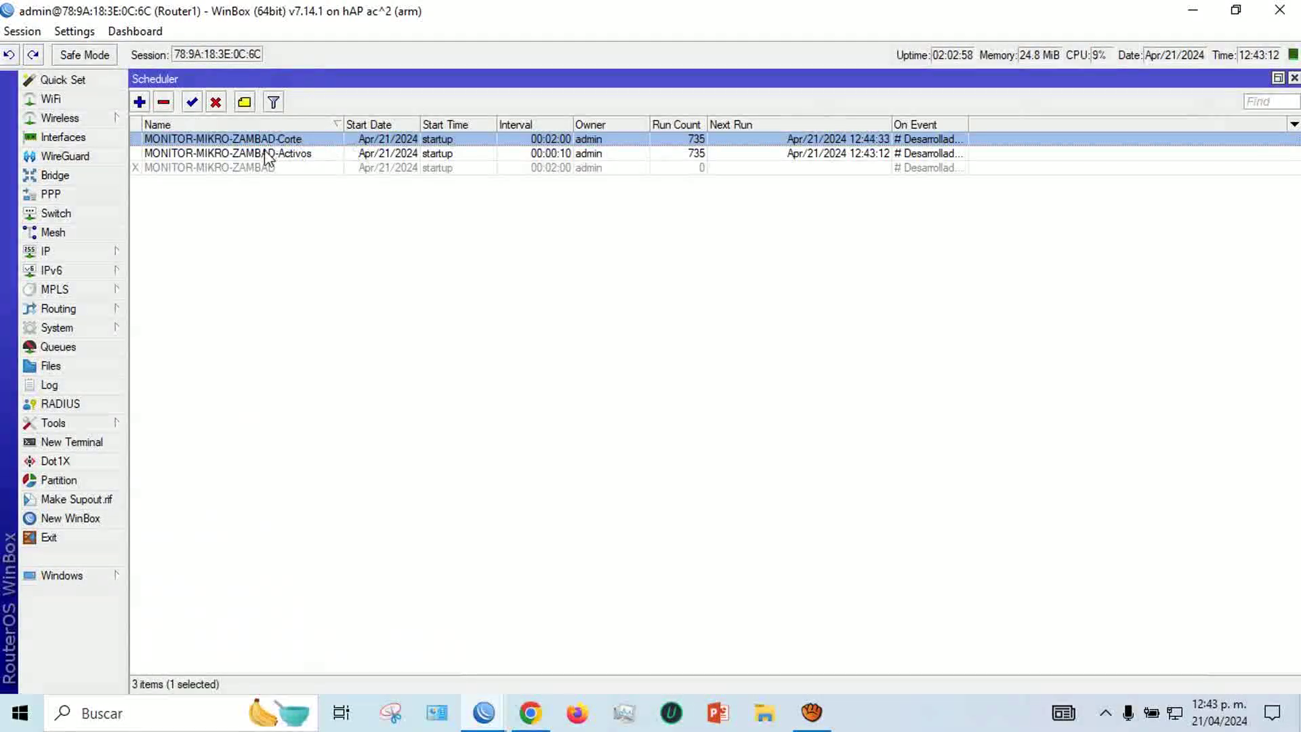
Step: Set Router1's MONITOR-MIKRO-ZAMBAD-Activos schedule to run at an interval of 00:02:00 and save it
double_click(267, 154)
click(243, 167)
key(BackSpace)
key(BackSpace)
text(00:02:00)
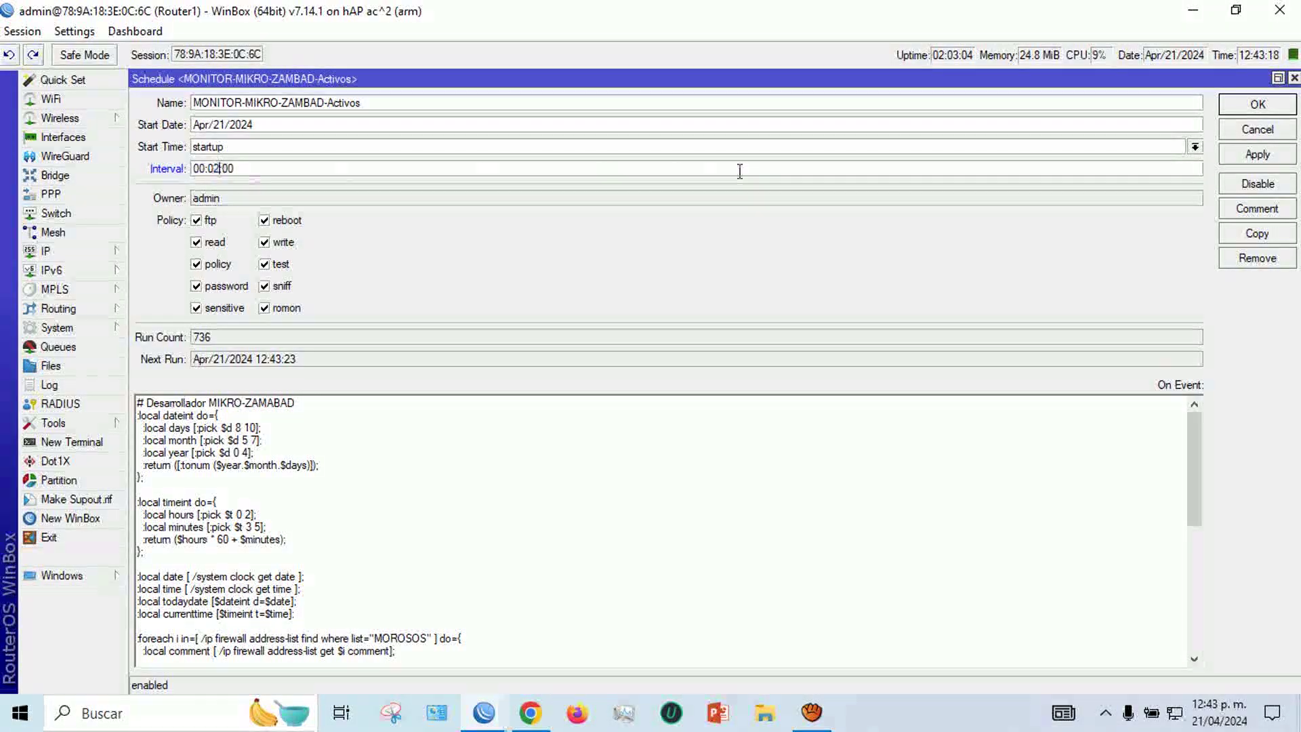
click(1235, 107)
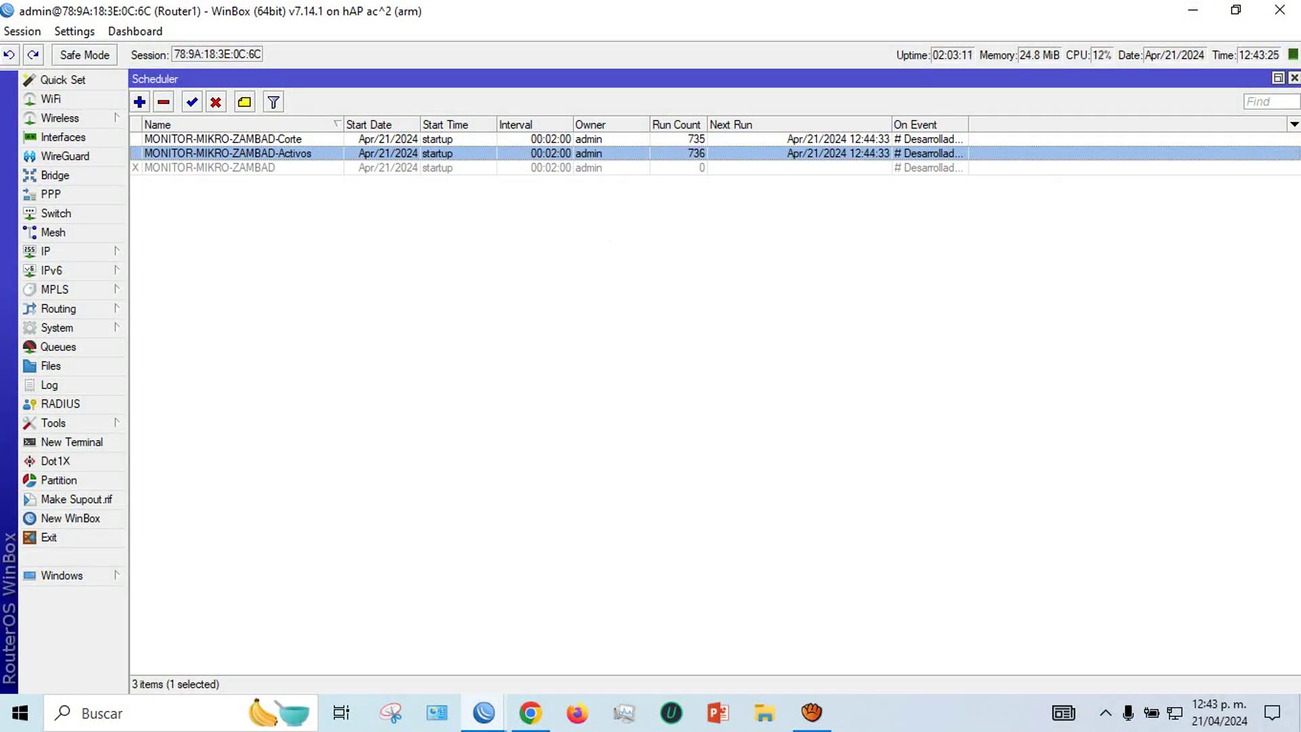
Step: Close the Scheduler and Firewall windows on Router1
click(1293, 79)
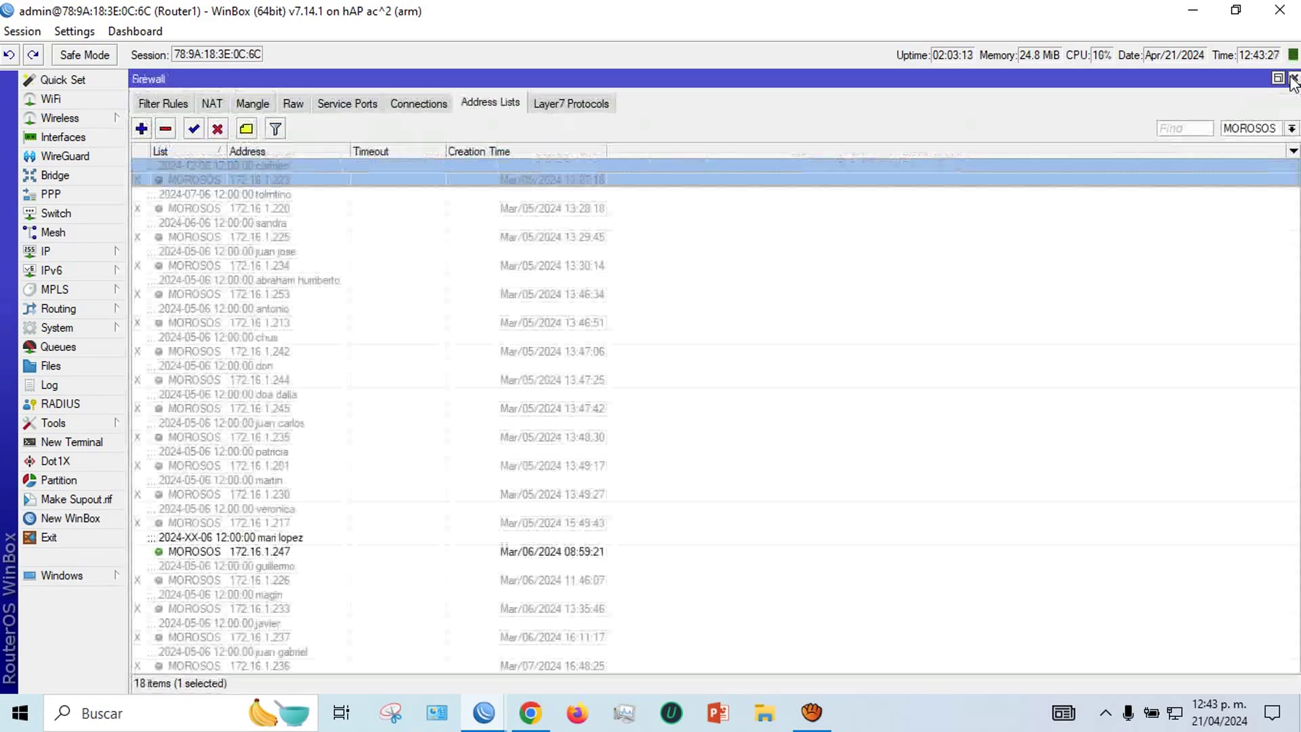
click(1293, 78)
click(1293, 79)
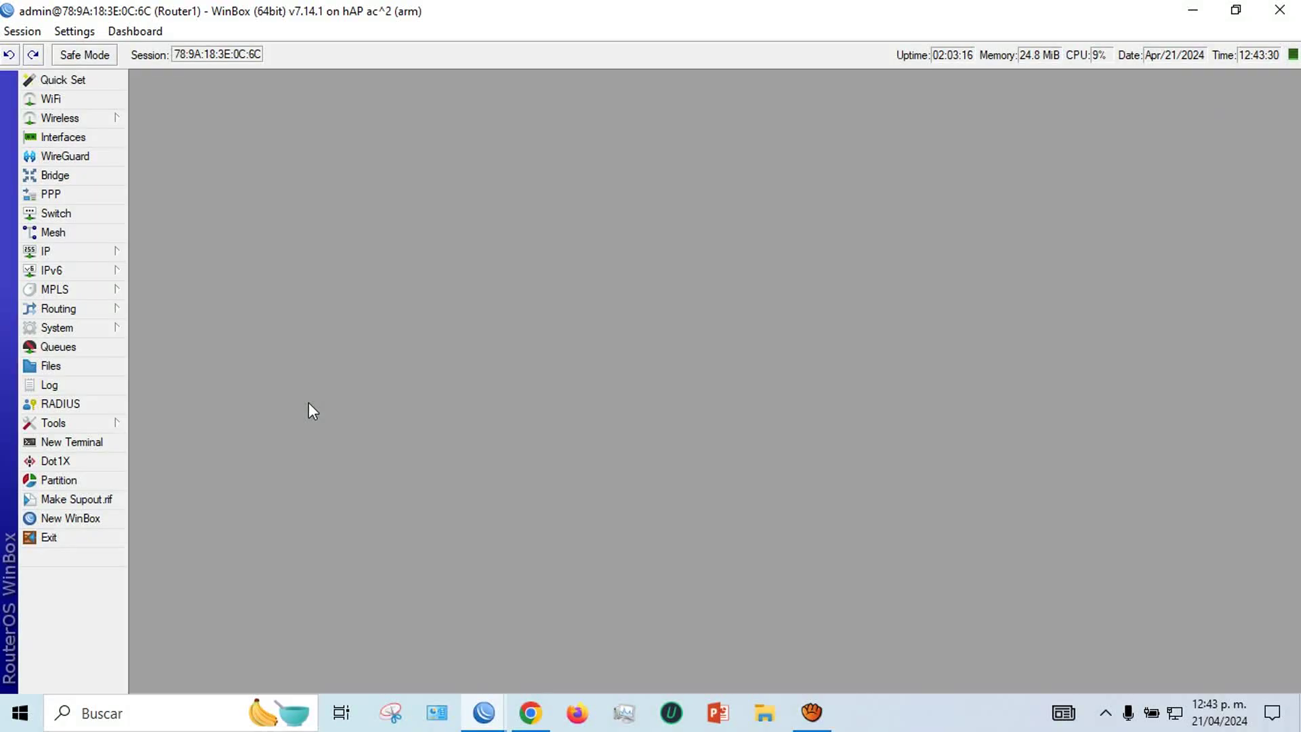